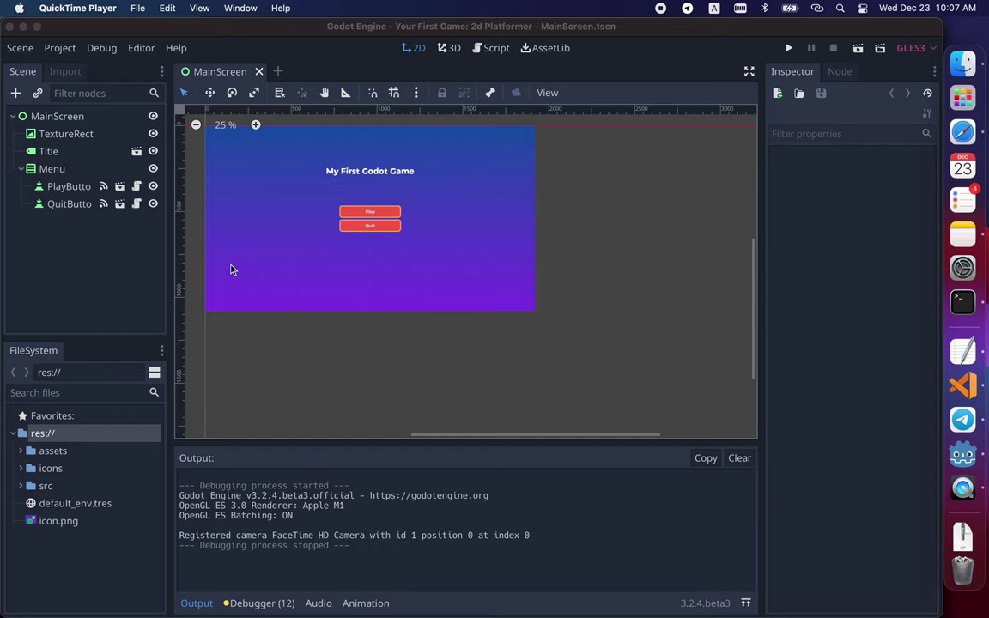
# - Bring the Godot editor to the front and open its Project menu
pyautogui.click(72, 49)
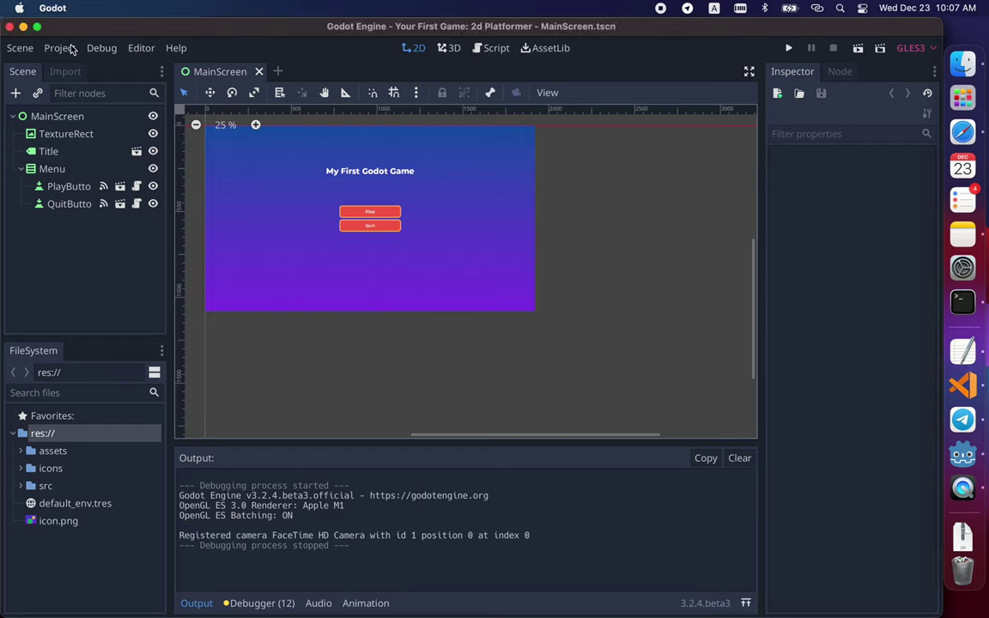
pyautogui.click(72, 49)
# - In Project Settings, delete the colon after 'Game' in the project Name
pyautogui.click(73, 68)
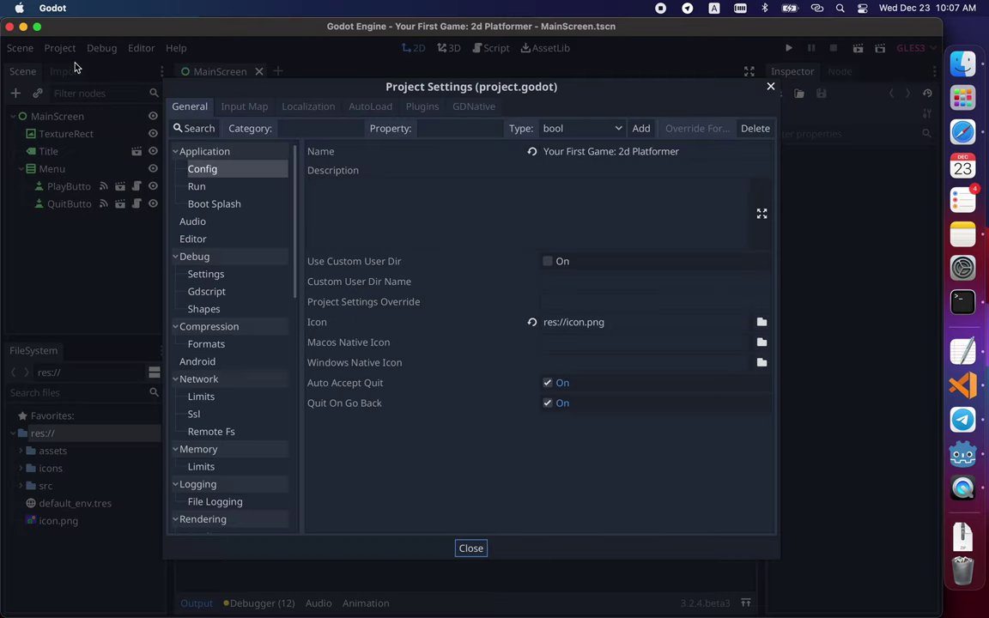
pyautogui.click(568, 150)
pyautogui.moveTo(567, 150); pyautogui.dragTo(687, 152)
pyautogui.click(688, 152)
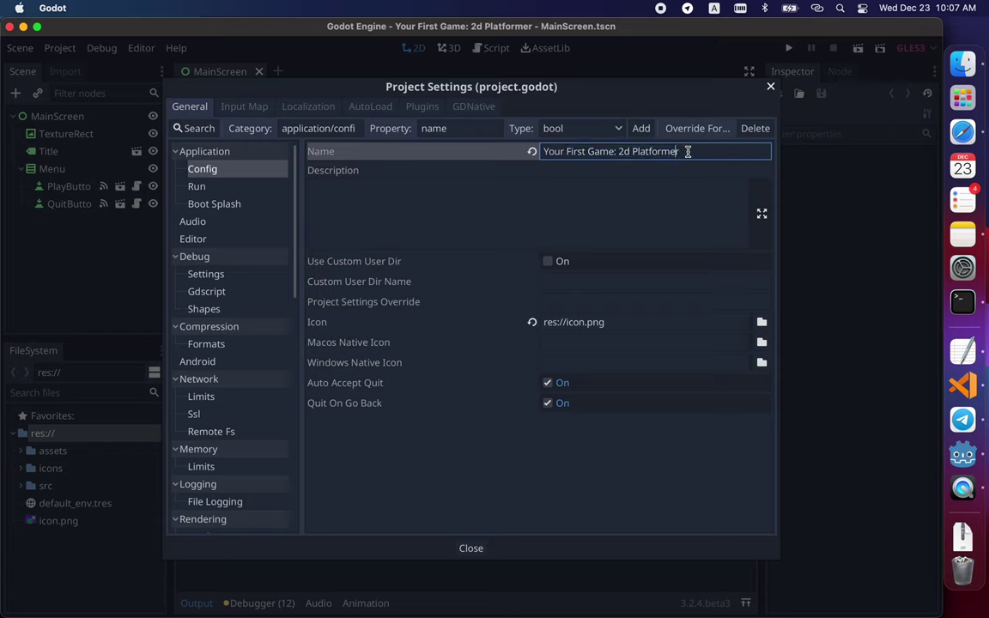
pyautogui.press('BackSpace')
pyautogui.write(':')
pyautogui.press('BackSpace')
# - Replace the spaces in the project name with underscores
pyautogui.press('BackSpace')
pyautogui.write('_')
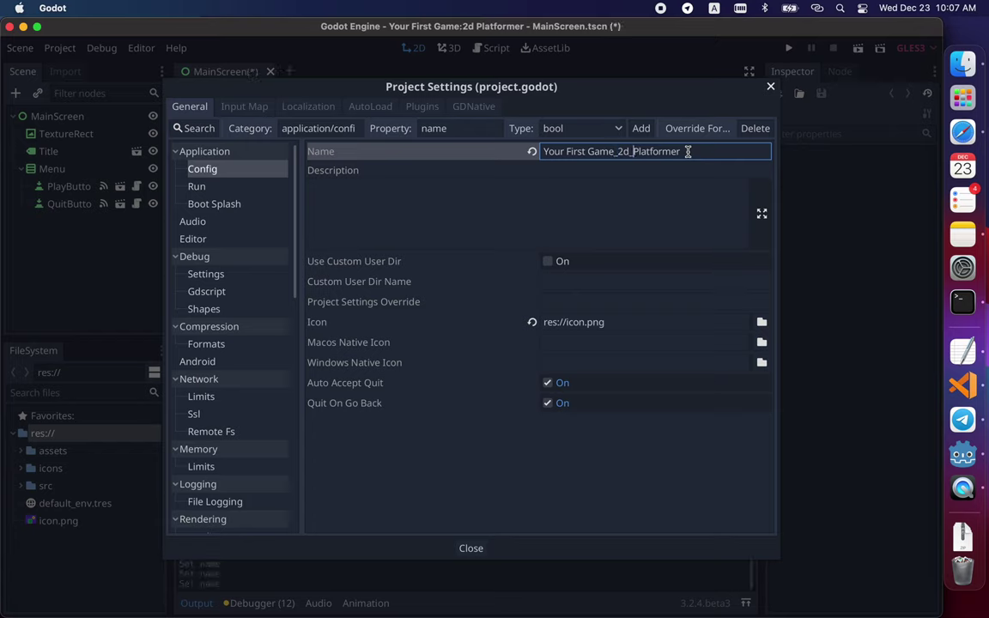
pyautogui.press('Left')
pyautogui.press('Left')
pyautogui.press('Left')
pyautogui.press('Left')
pyautogui.press('Left')
pyautogui.press('Left')
pyautogui.press('Left')
pyautogui.press('Left')
pyautogui.press('BackSpace')
pyautogui.write('_')
pyautogui.press('Left')
pyautogui.press('Left')
pyautogui.press('Left')
pyautogui.press('Left')
pyautogui.press('Left')
pyautogui.press('Left')
pyautogui.press('BackSpace')
# - Finish the last underscore in the name, close Project Settings and open the Export dialog
pyautogui.write('_')
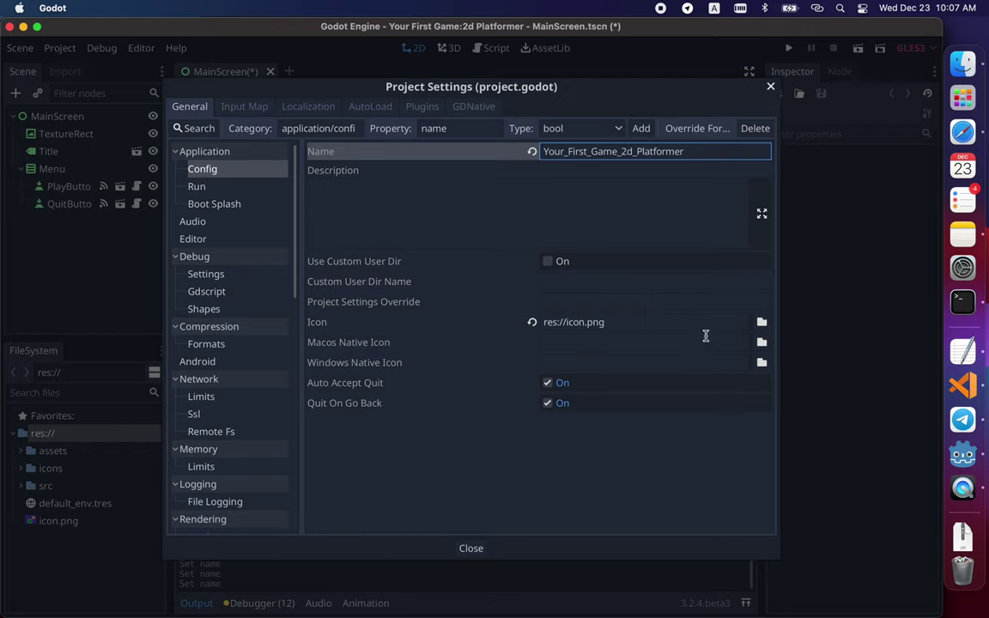
pyautogui.click(487, 547)
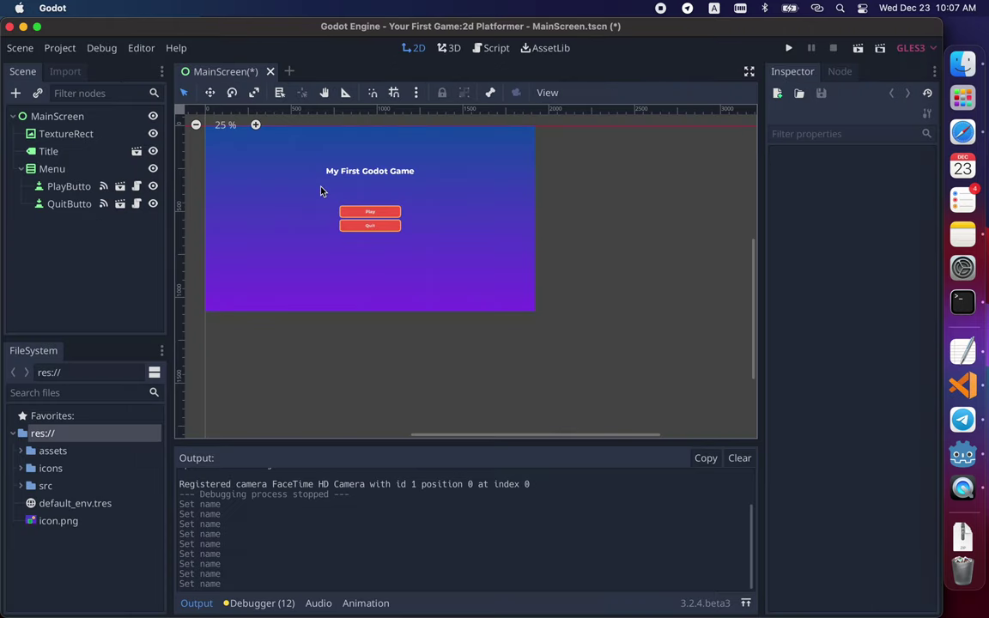
pyautogui.click(60, 49)
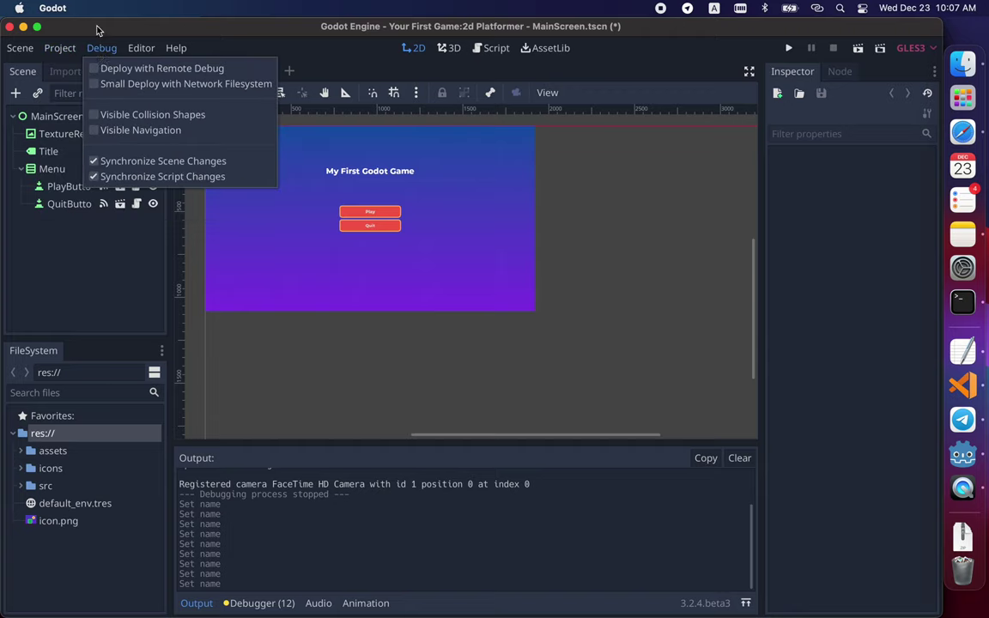
pyautogui.click(85, 129)
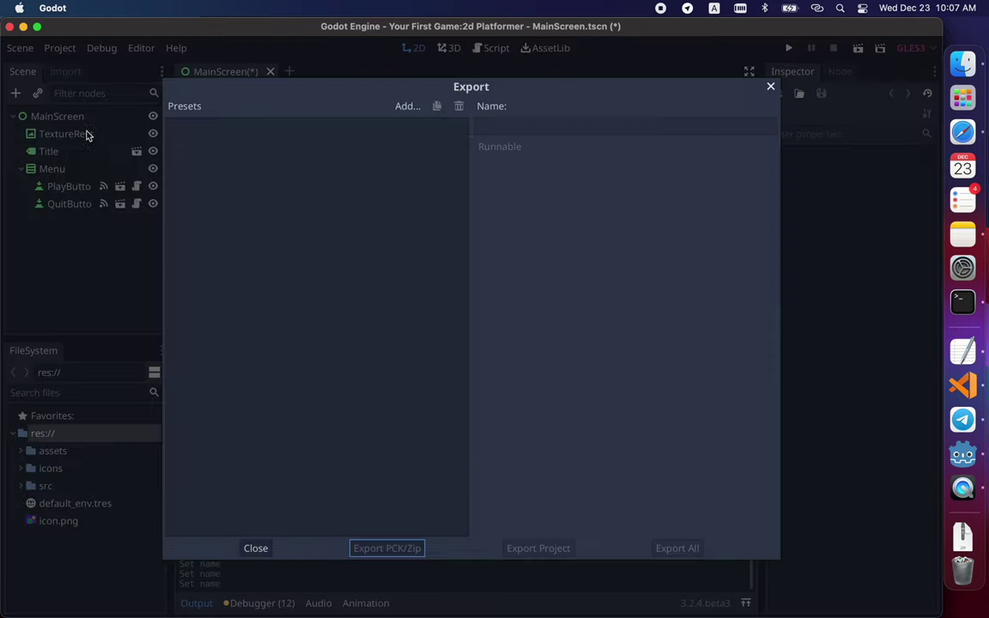
# - Add an iOS export preset and select its App Store Team Id field
pyautogui.click(418, 111)
pyautogui.click(418, 143)
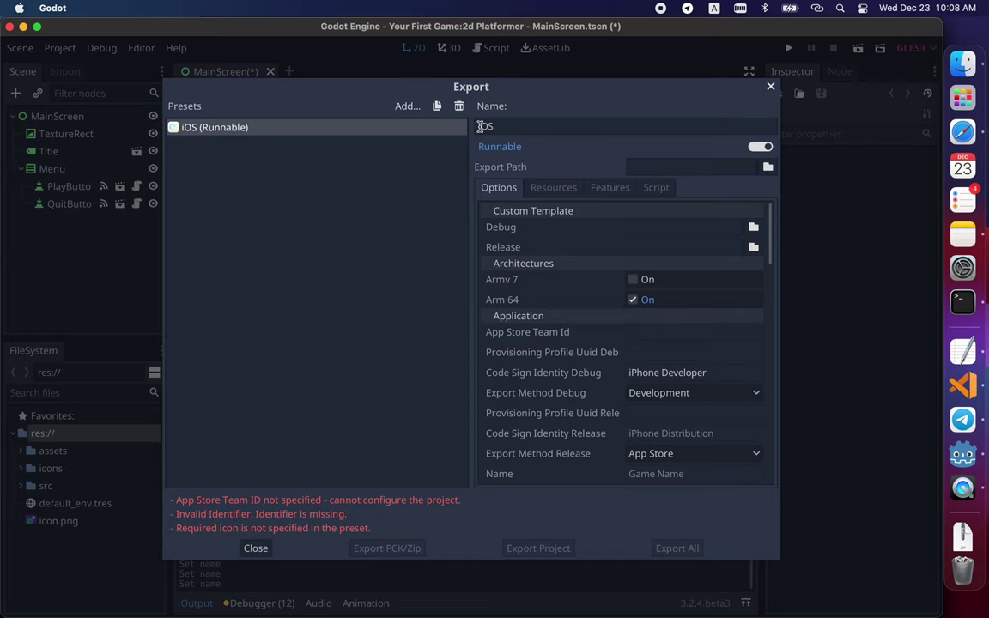
pyautogui.click(526, 126)
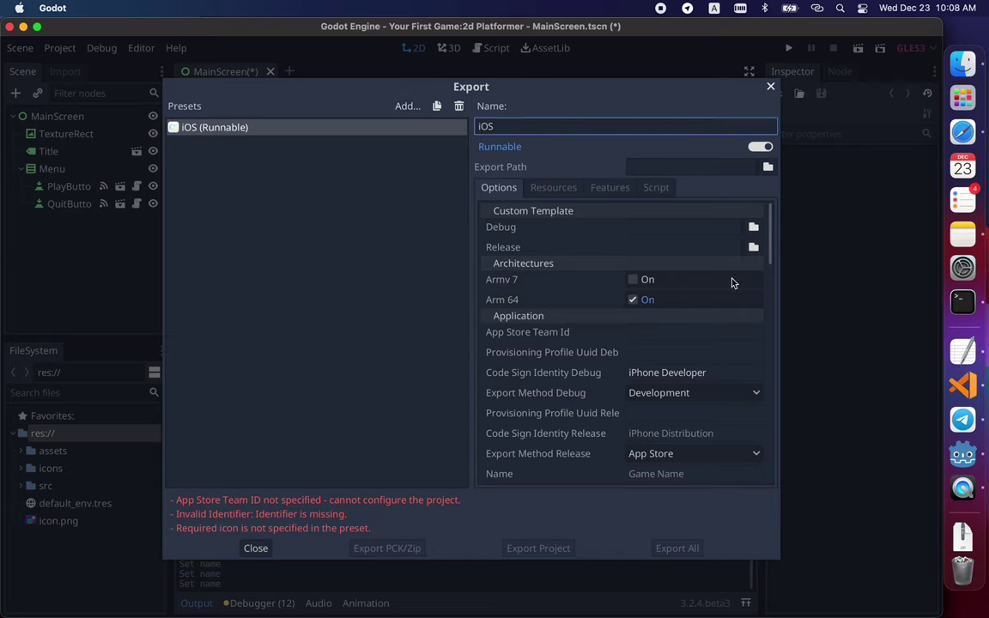
pyautogui.click(642, 331)
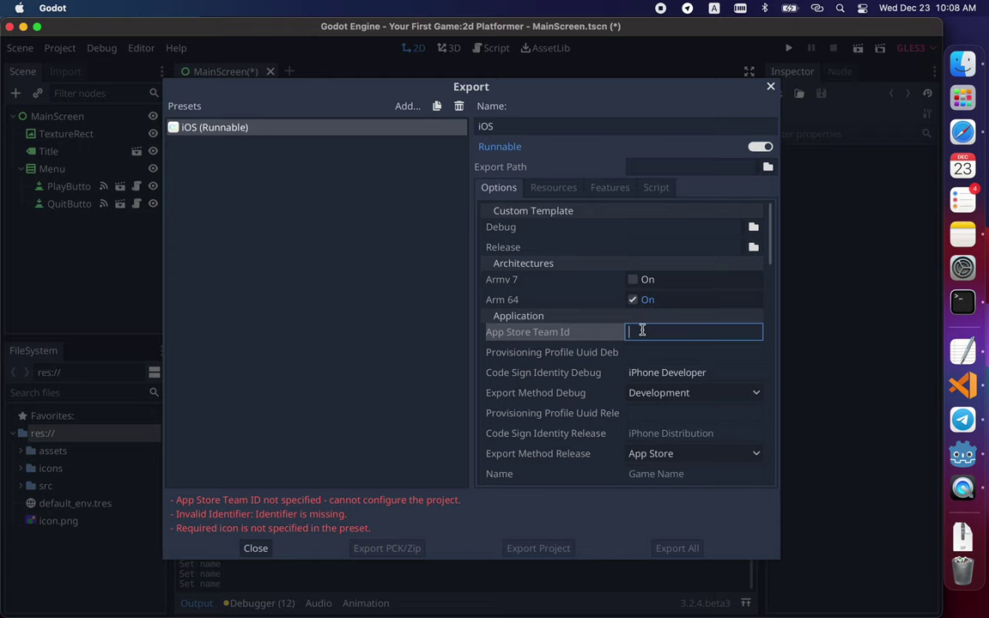
# - Select the Team ID on the Apple Developer account's Membership Details page in Safari
pyautogui.click(959, 135)
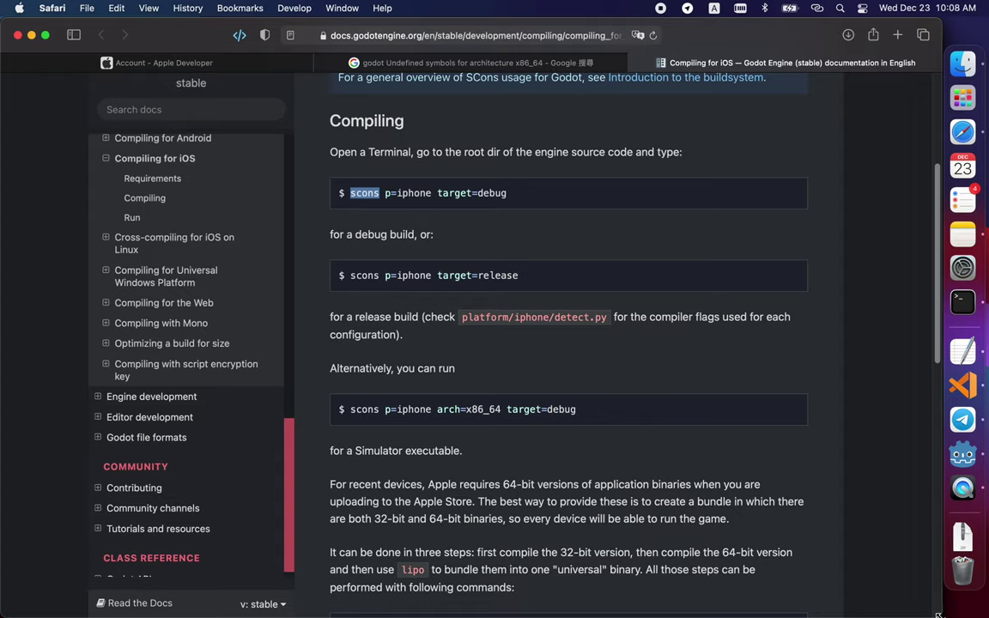
pyautogui.moveTo(736, 520); pyautogui.dragTo(224, 273)
pyautogui.press('super+1')
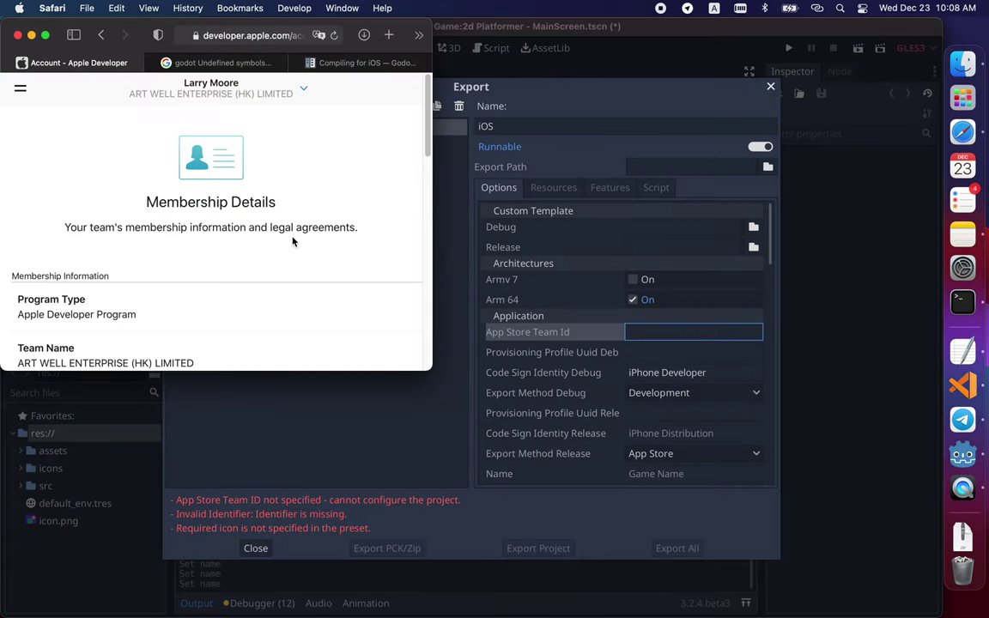
pyautogui.scroll(-1, 260, 286)
pyautogui.doubleClick(52, 353)
pyautogui.press('super+c')
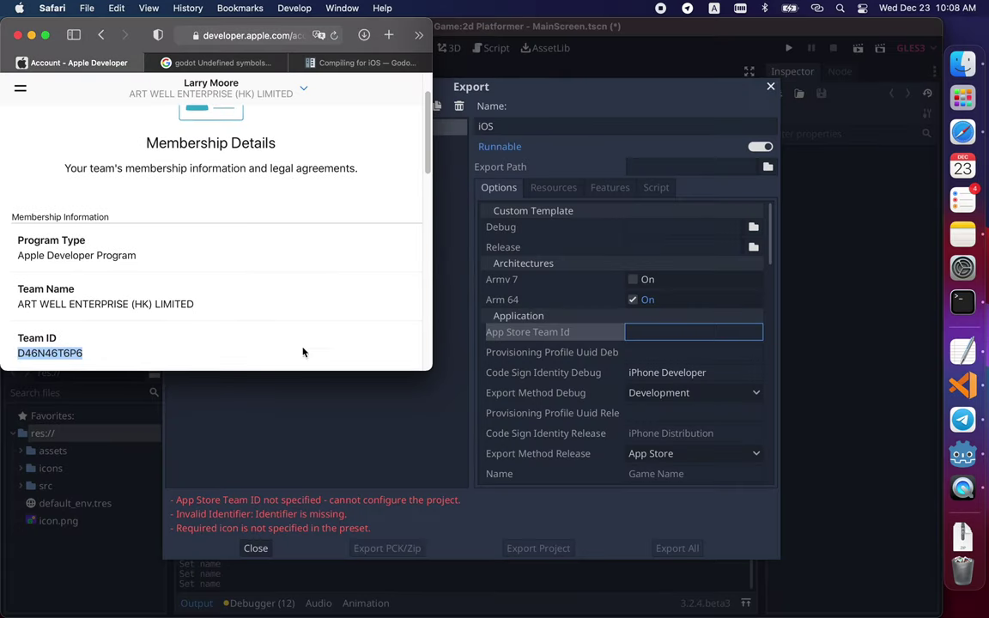
# - Paste the Team ID into App Store Team Id and set Identifier to net.fenki.platformer
pyautogui.click(406, 426)
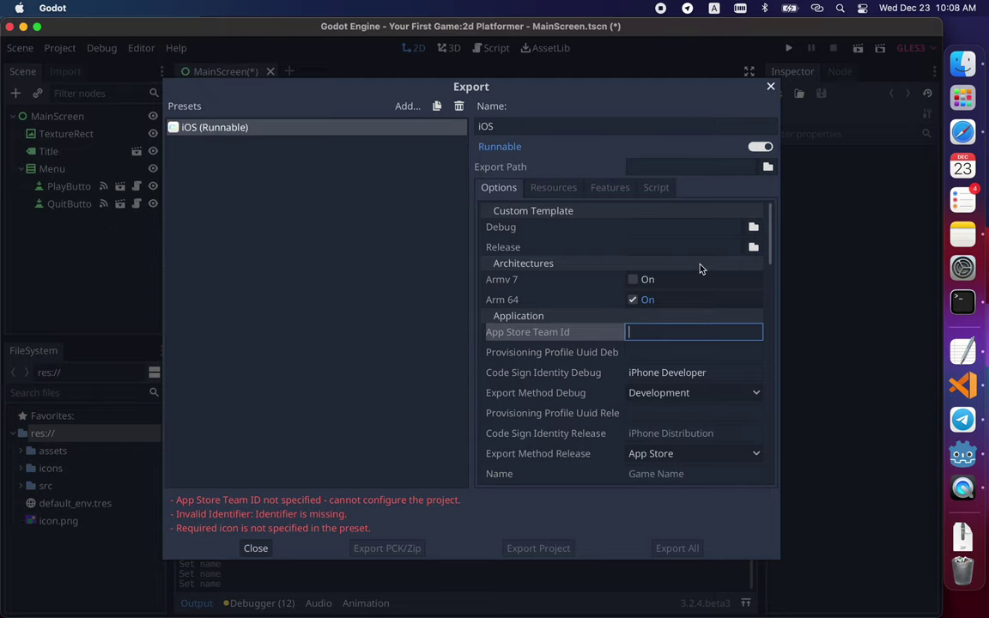
pyautogui.press('super+v')
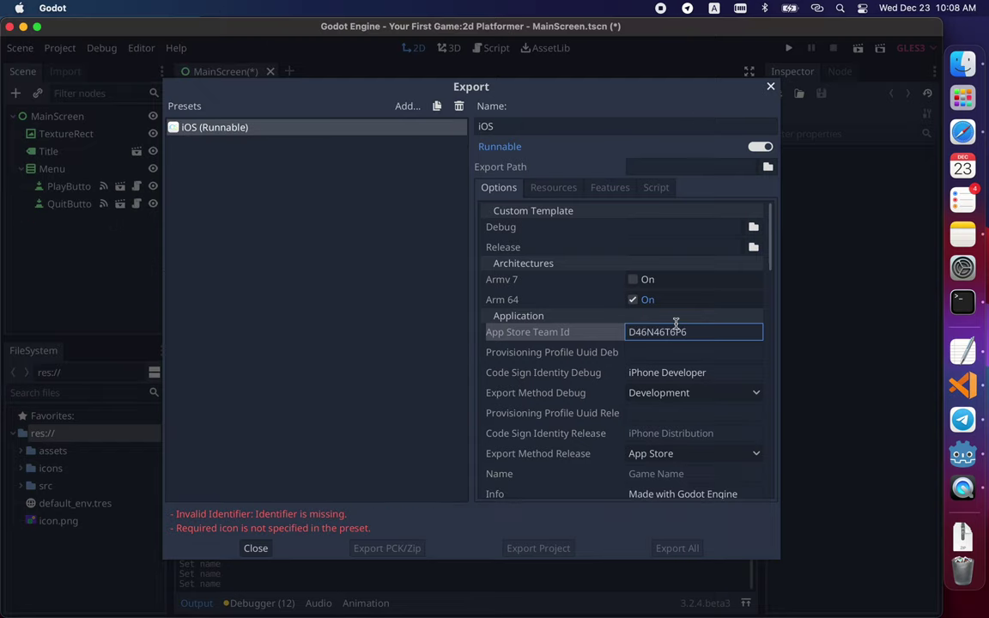
pyautogui.scroll(-5, 620, 378)
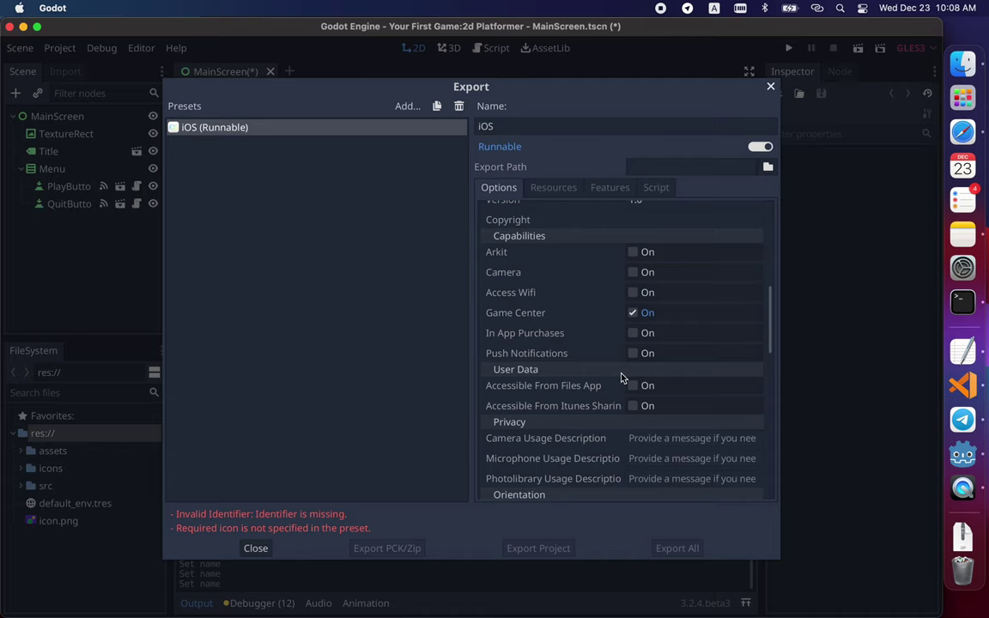
pyautogui.scroll(1, 621, 378)
pyautogui.scroll(3, 622, 378)
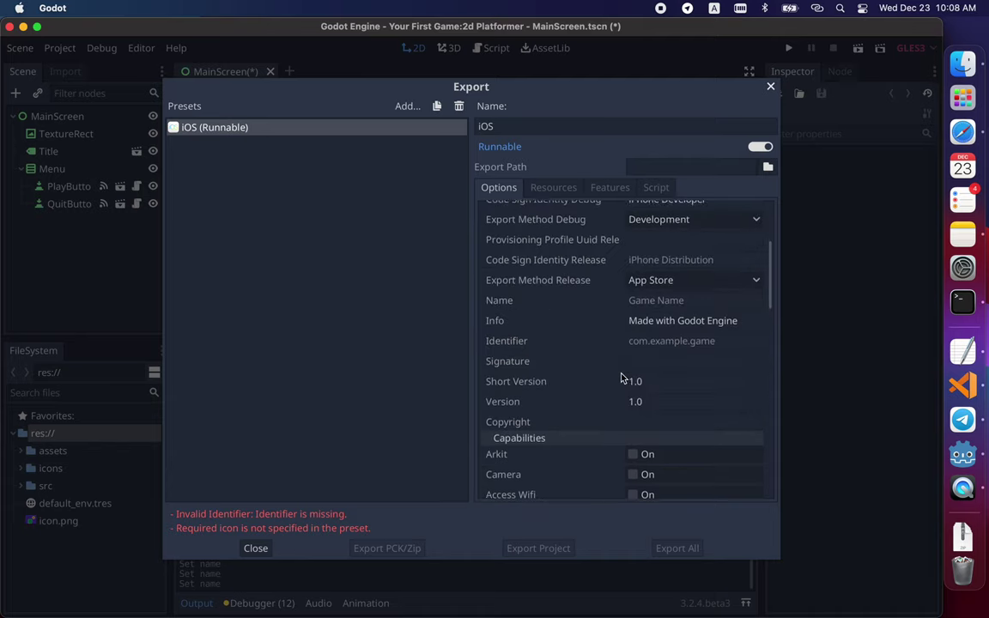
pyautogui.click(652, 339)
pyautogui.write('net')
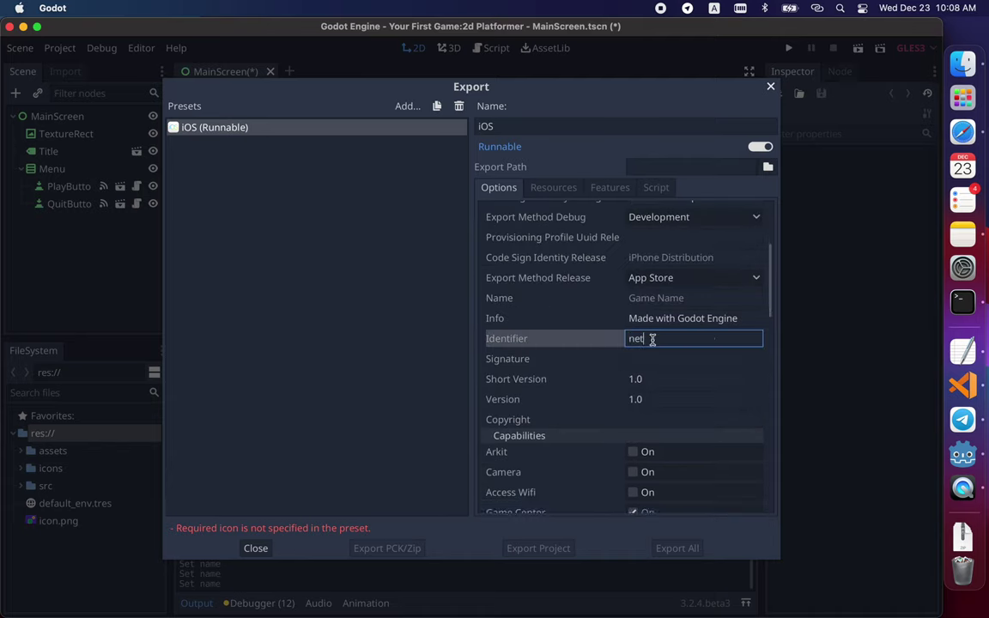
pyautogui.write('.funki.')
pyautogui.write('platformer')
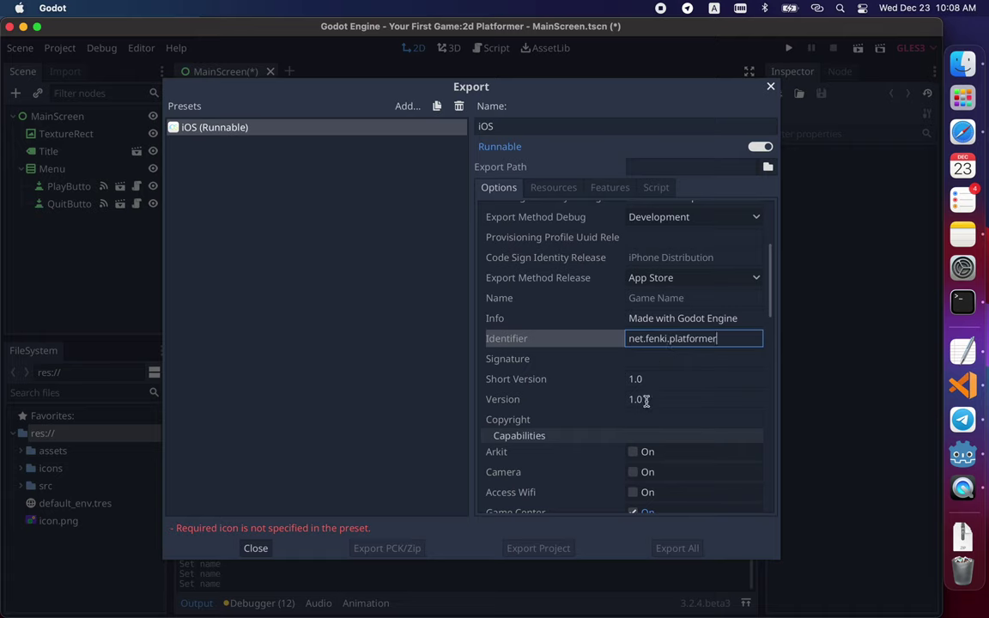
pyautogui.scroll(-5, 644, 393)
pyautogui.scroll(-6, 643, 393)
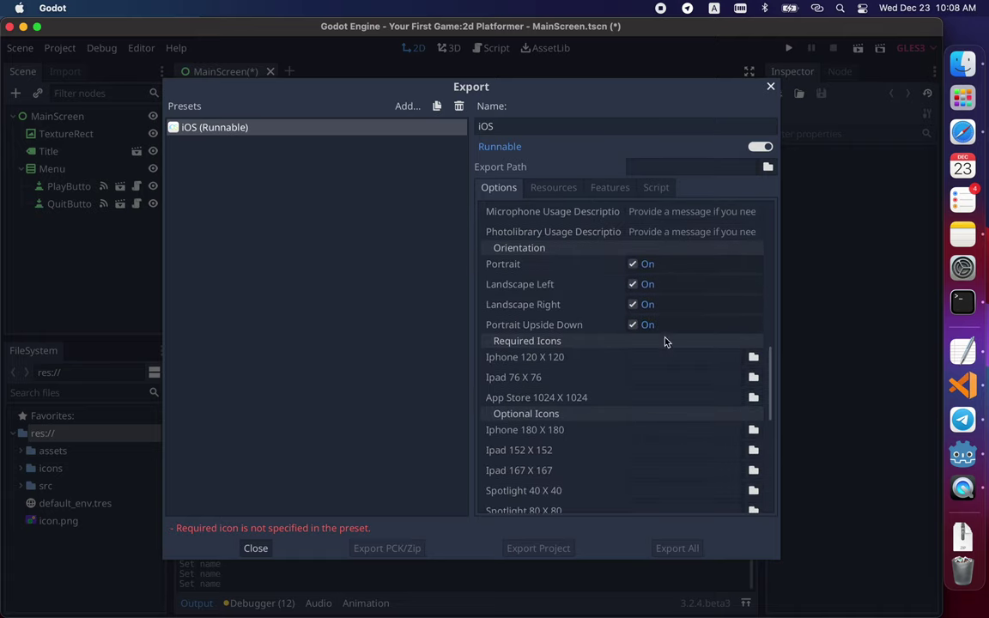
pyautogui.click(753, 358)
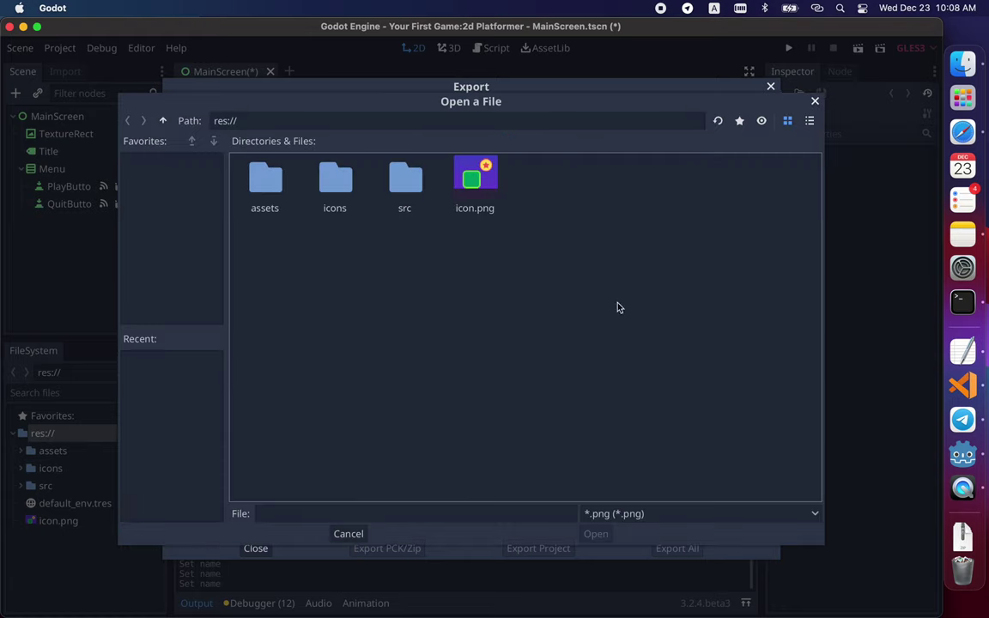
pyautogui.doubleClick(327, 177)
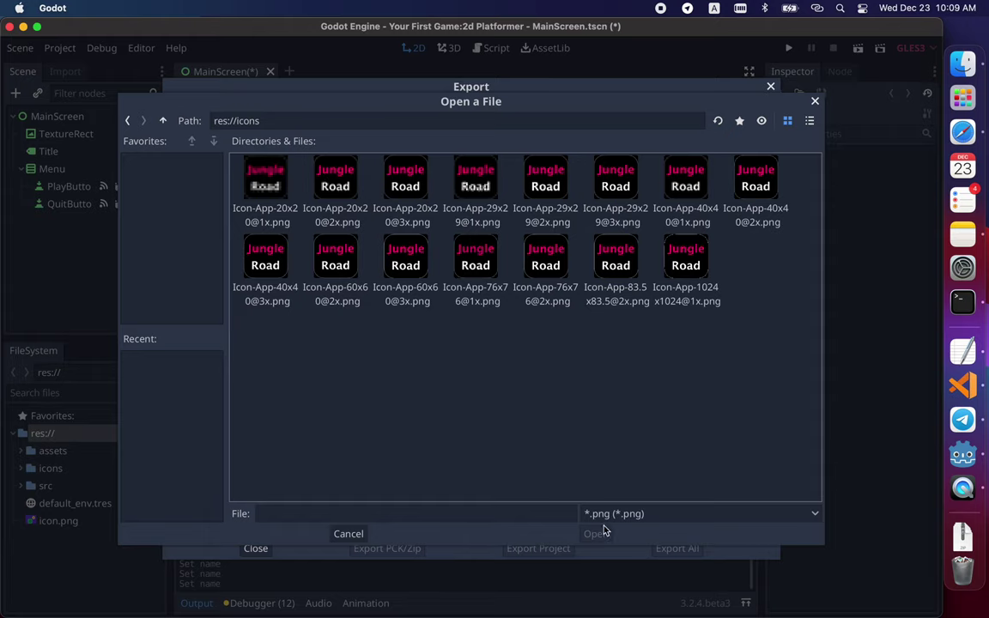
pyautogui.click(350, 534)
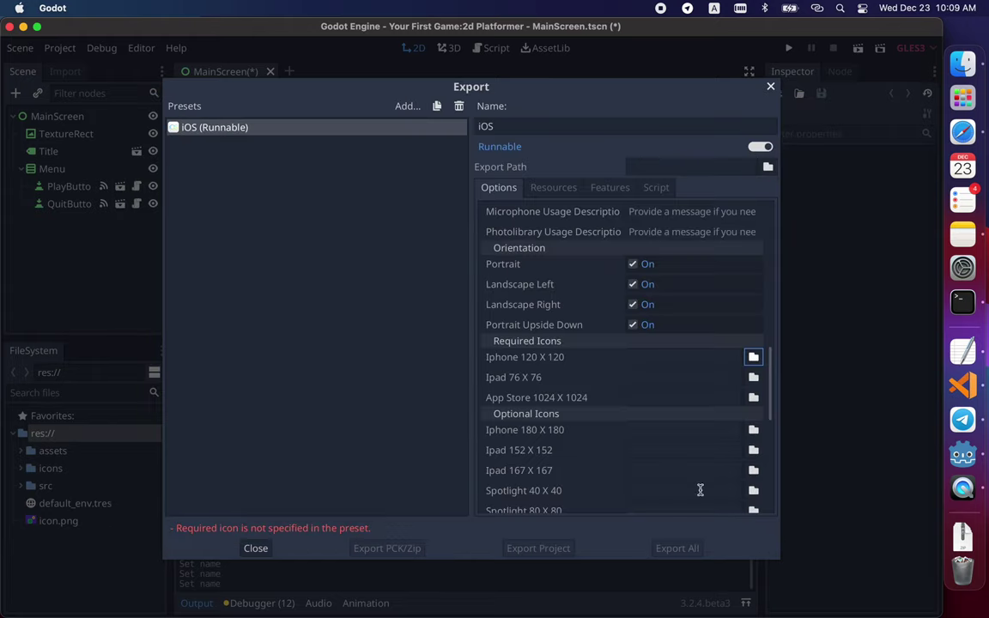
pyautogui.click(752, 362)
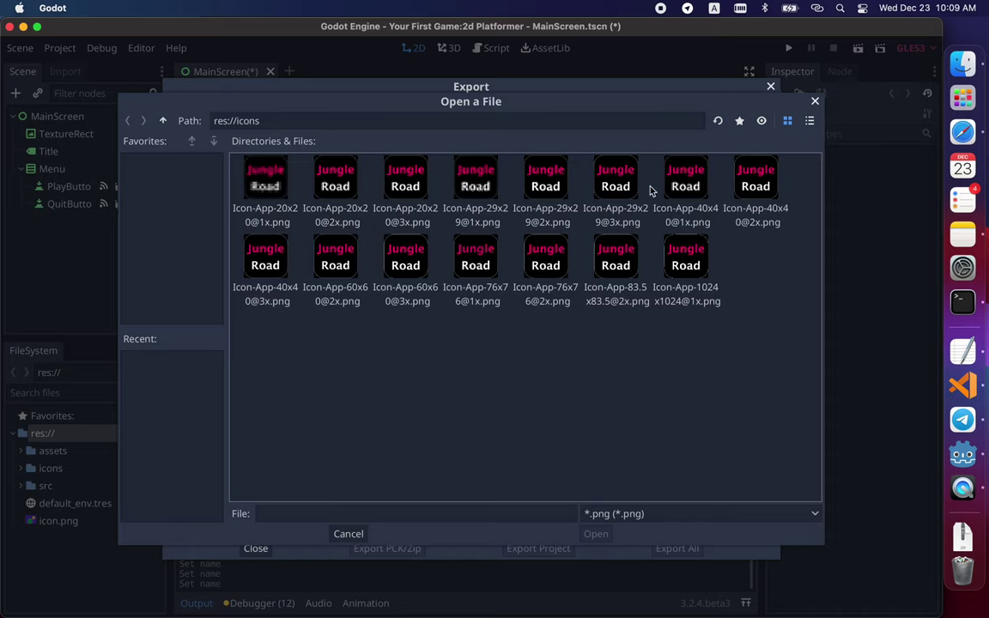
pyautogui.click(279, 255)
pyautogui.click(596, 533)
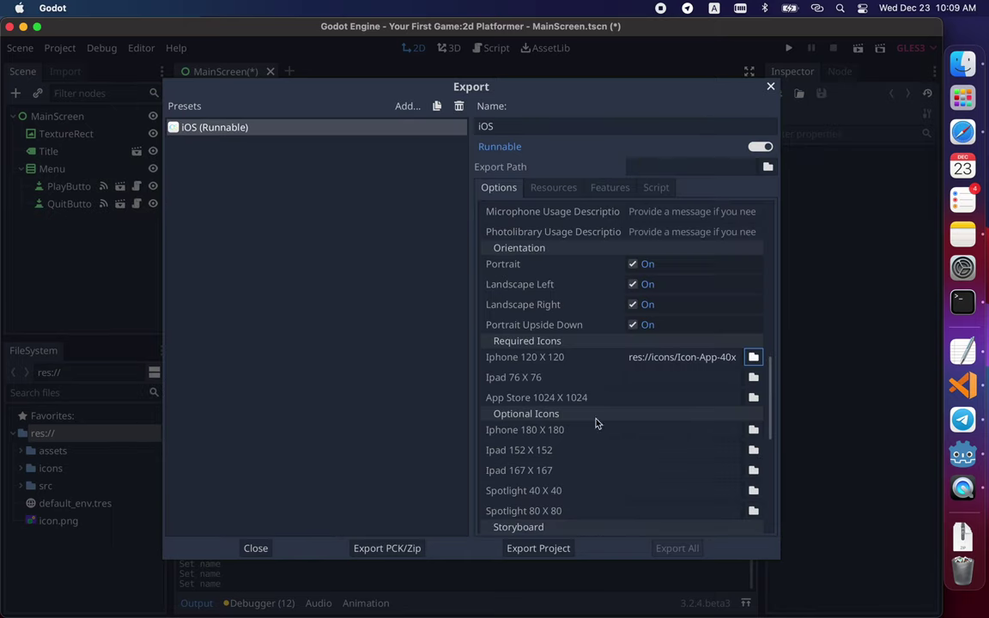
pyautogui.click(753, 377)
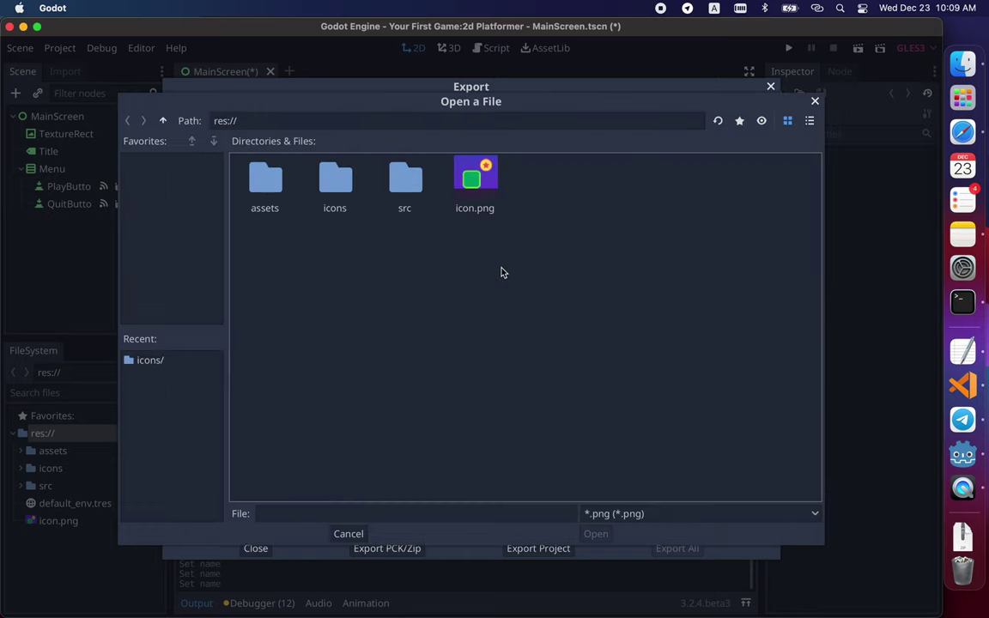
pyautogui.doubleClick(328, 177)
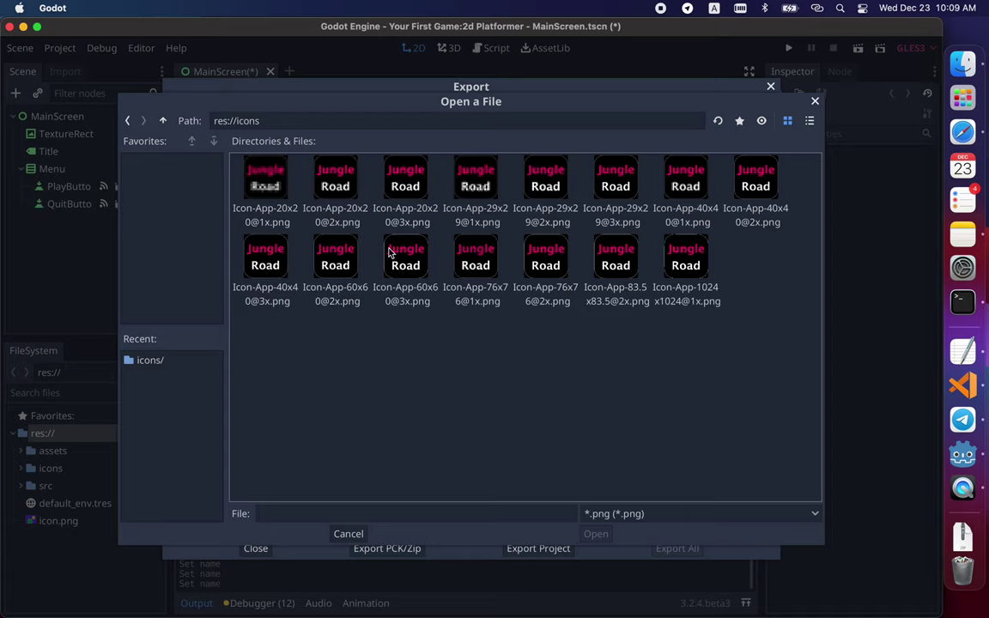
pyautogui.click(478, 263)
pyautogui.doubleClick(478, 263)
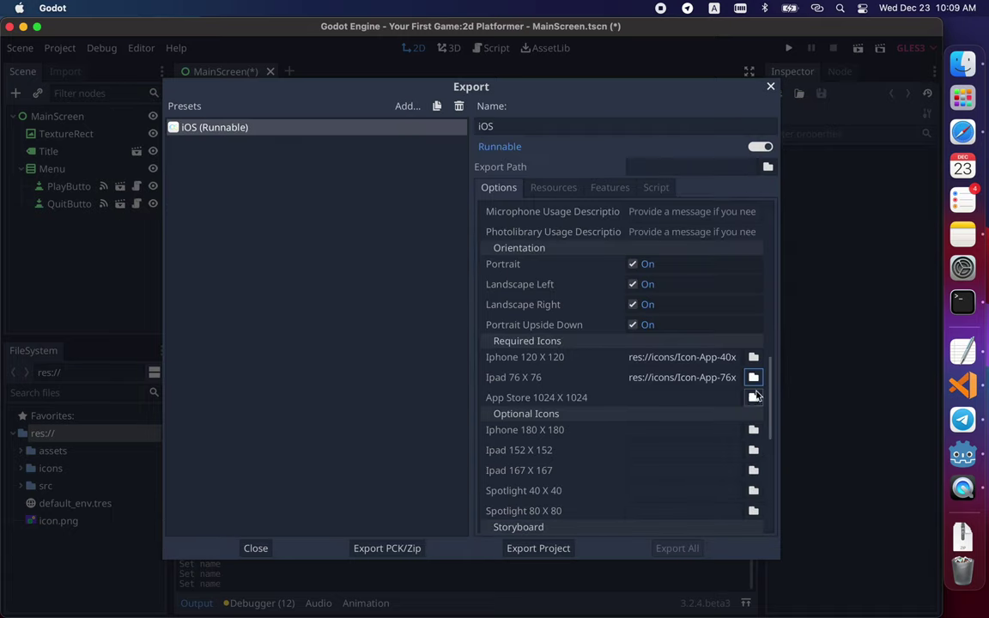
pyautogui.click(748, 404)
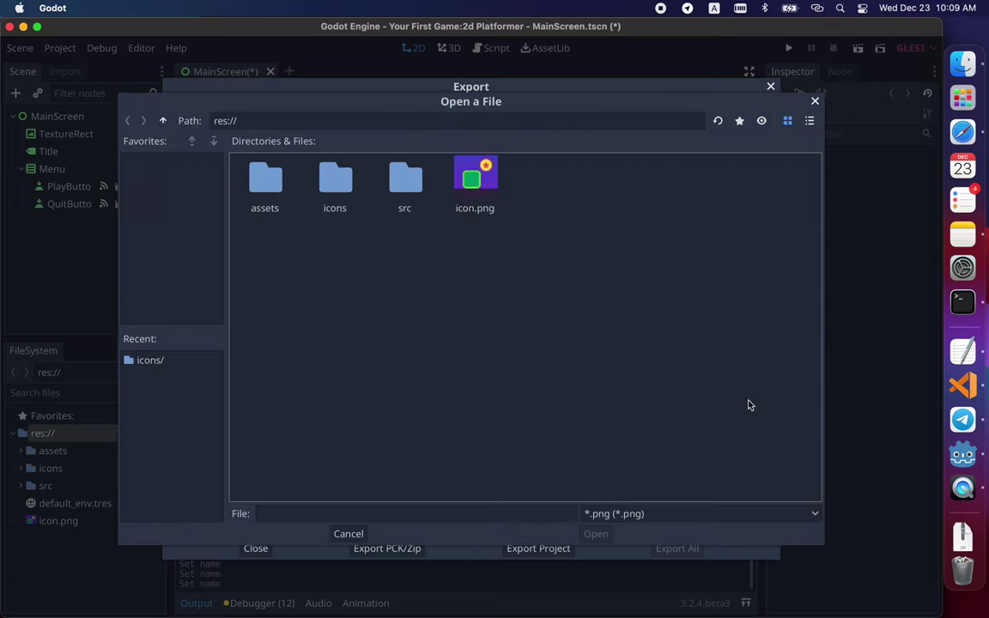
pyautogui.doubleClick(322, 177)
pyautogui.click(686, 257)
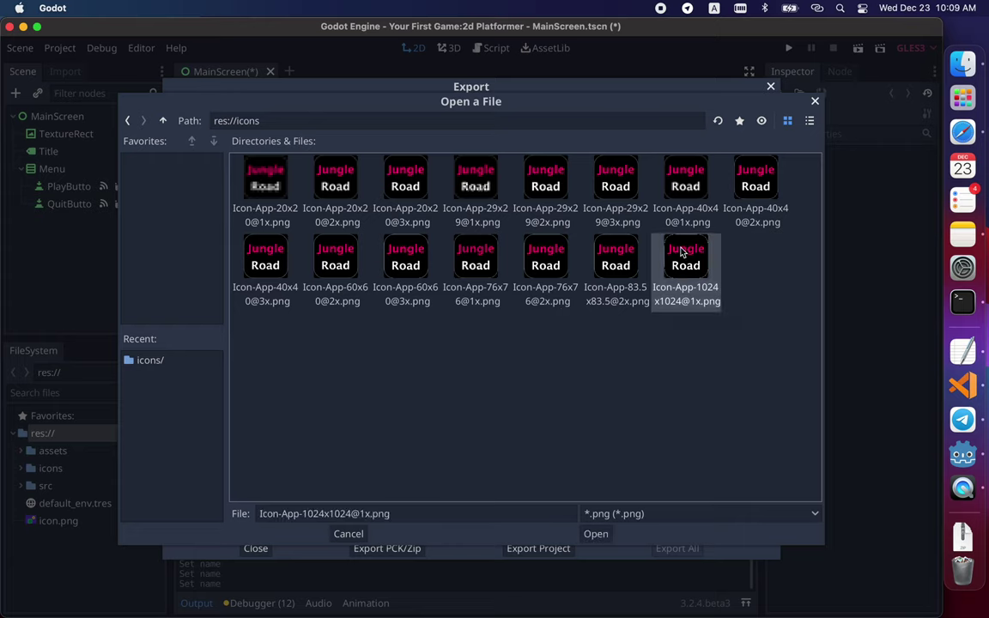
pyautogui.doubleClick(686, 258)
# - Assign the 60x60@3x, 76x76@2x and 83.5x83.5@2x icons to iPhone 180, iPad 152 and iPad 167
pyautogui.click(752, 431)
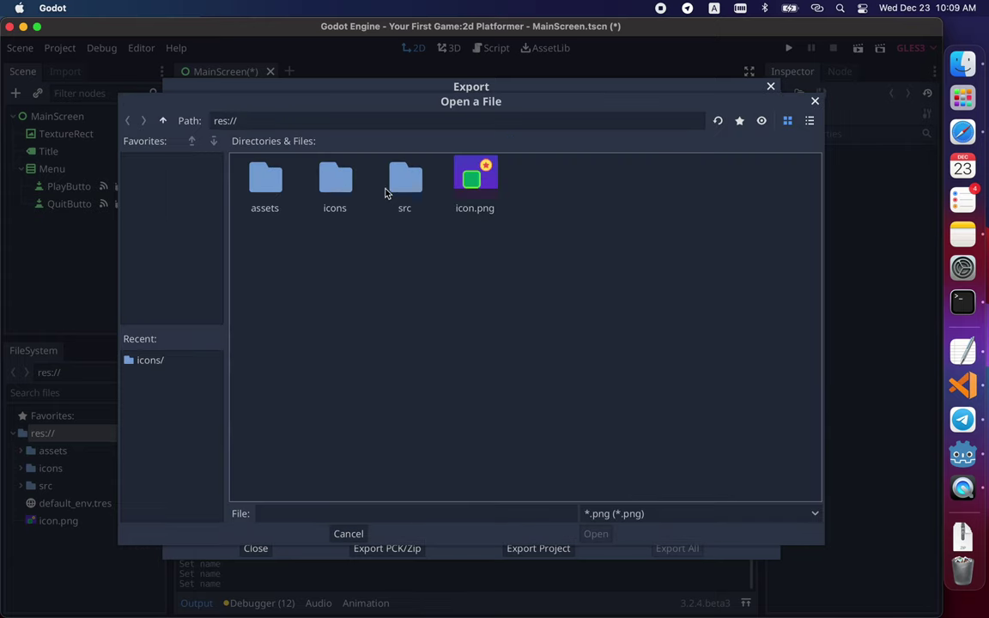
pyautogui.doubleClick(332, 190)
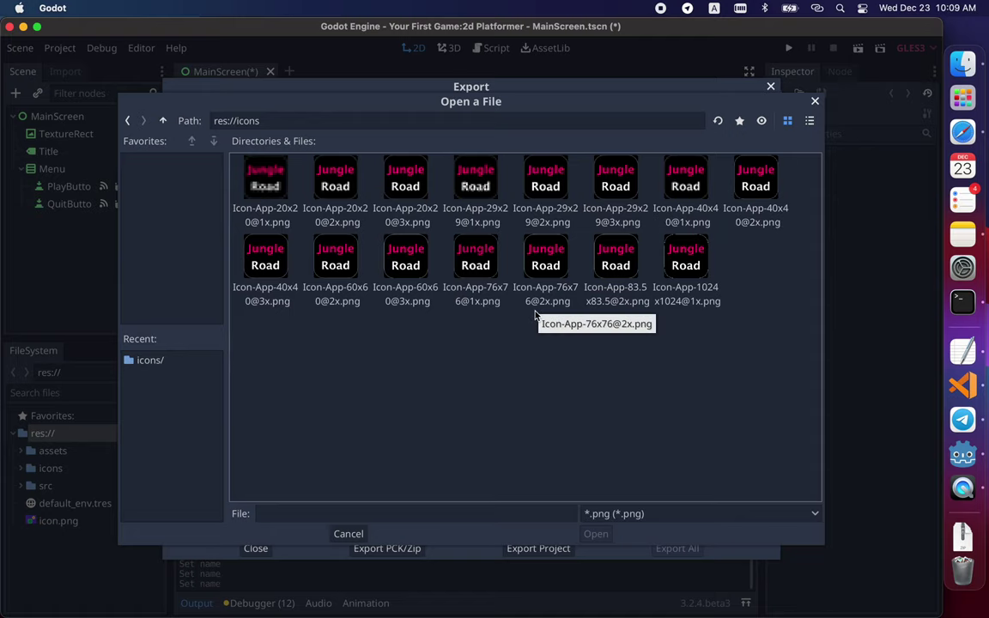
pyautogui.doubleClick(412, 252)
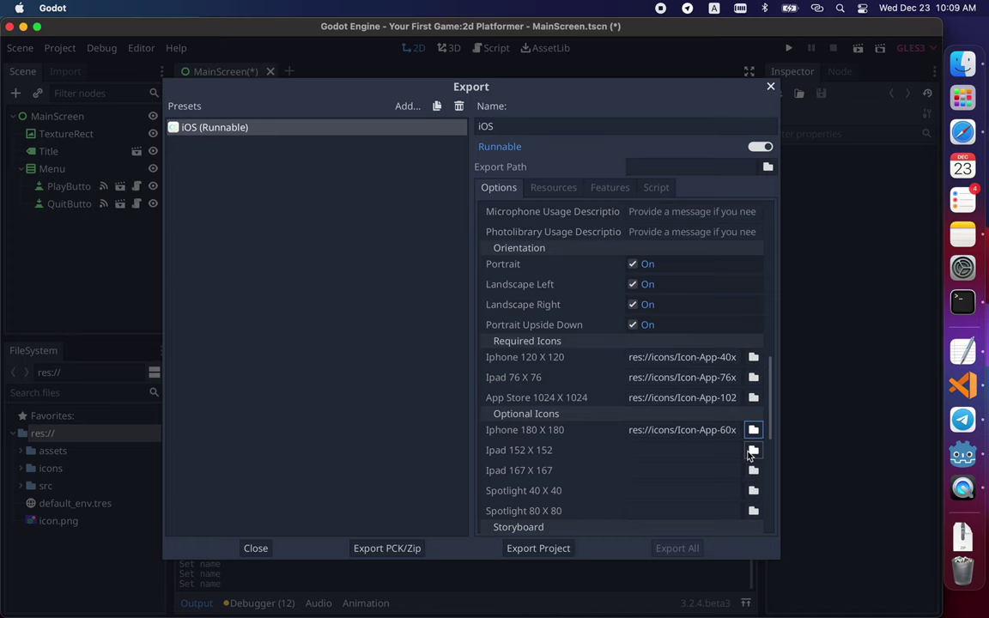
pyautogui.click(751, 453)
pyautogui.doubleClick(334, 177)
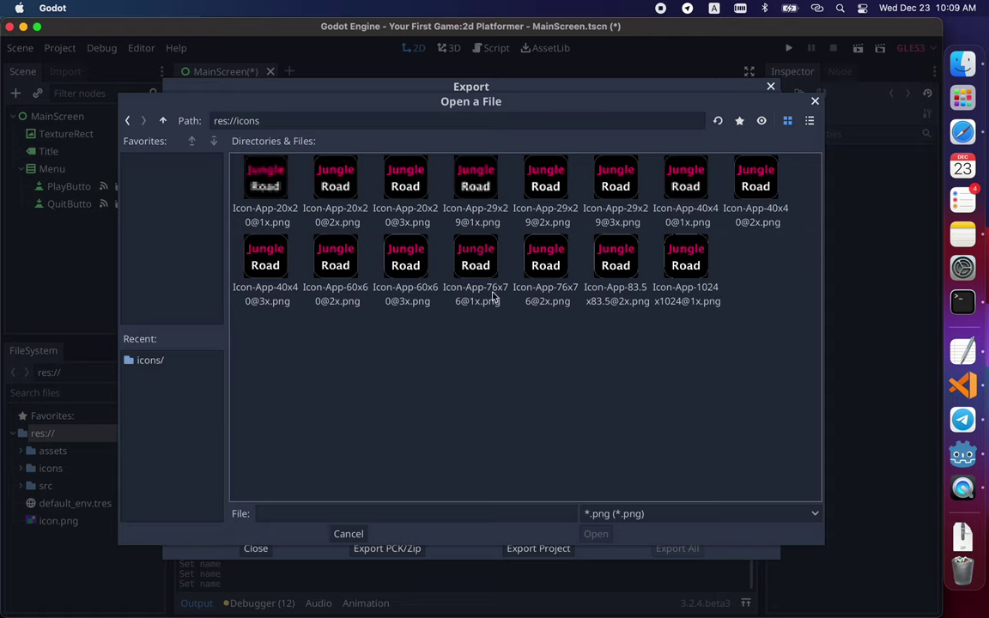
pyautogui.doubleClick(565, 263)
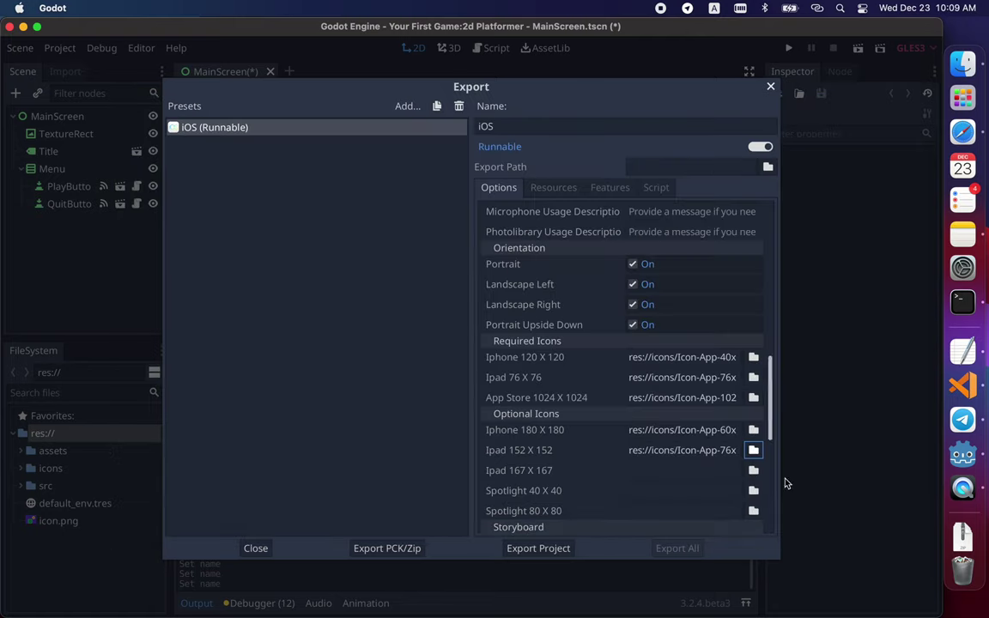
pyautogui.click(753, 470)
pyautogui.doubleClick(337, 177)
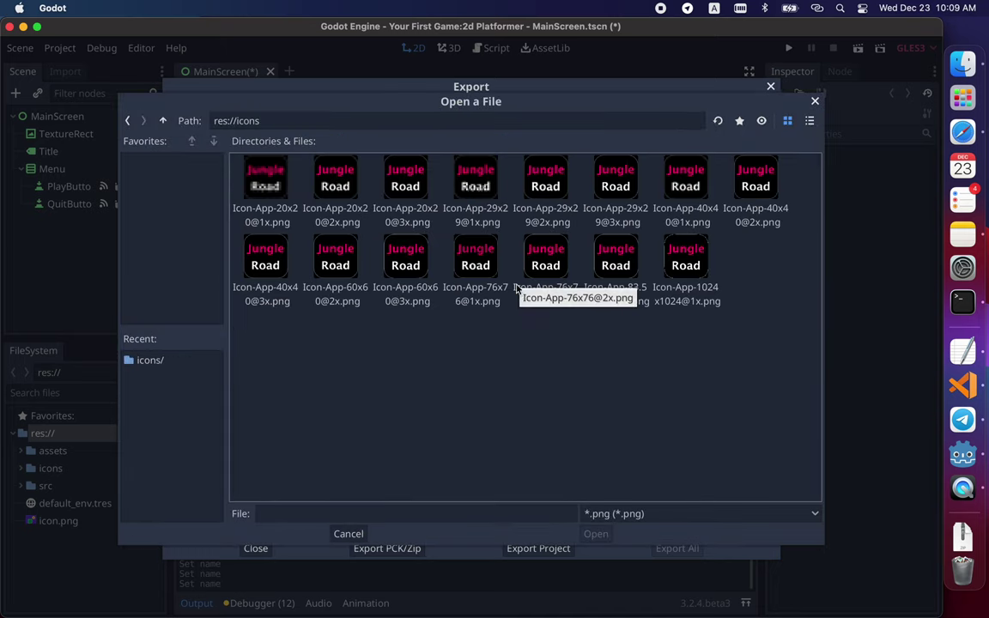
pyautogui.doubleClick(616, 256)
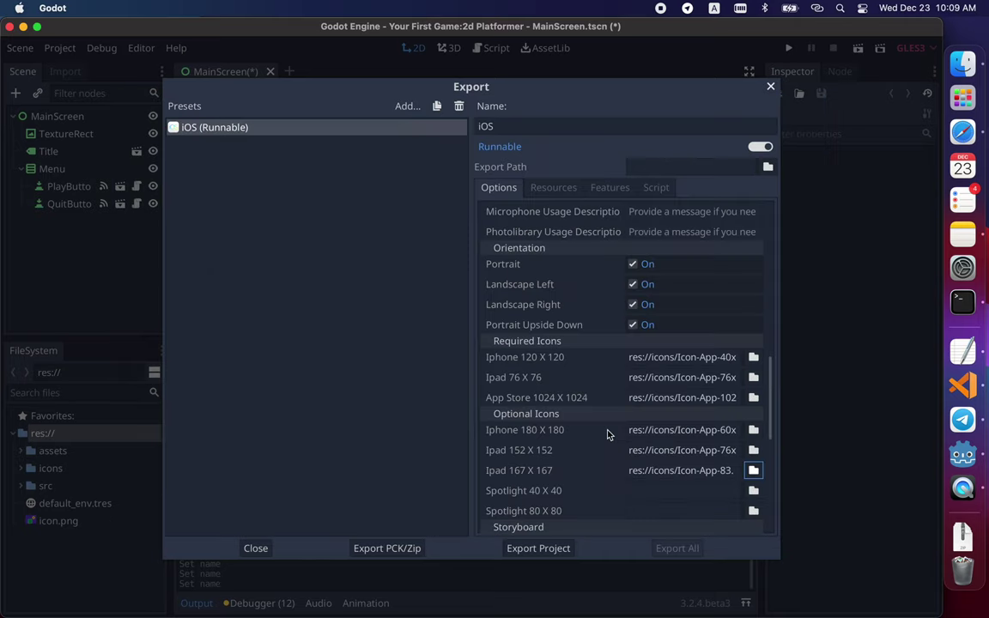
pyautogui.scroll(-10, 610, 433)
pyautogui.scroll(5, 705, 347)
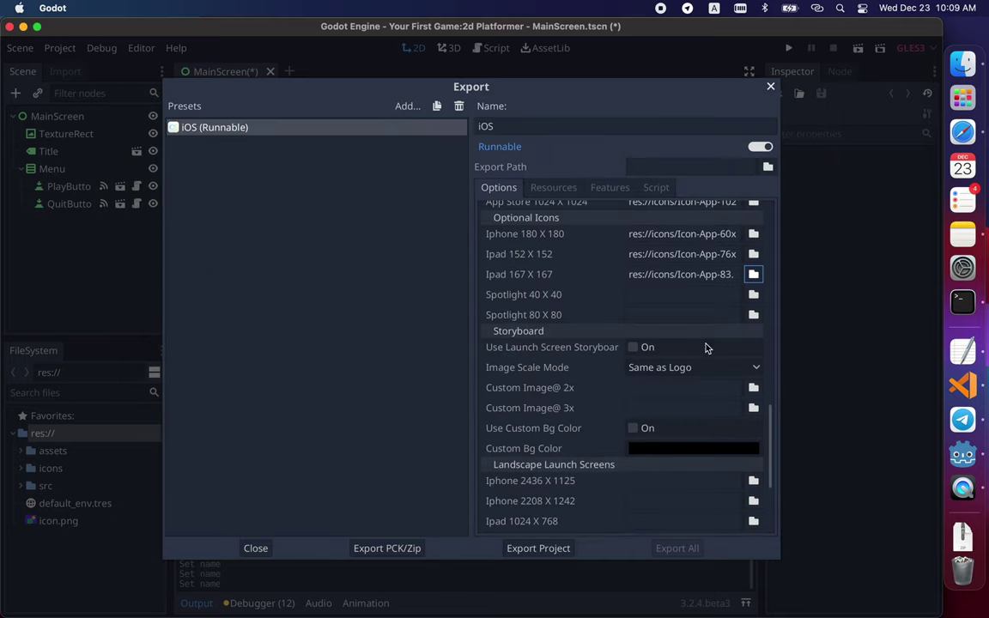
pyautogui.click(754, 295)
pyautogui.doubleClick(344, 184)
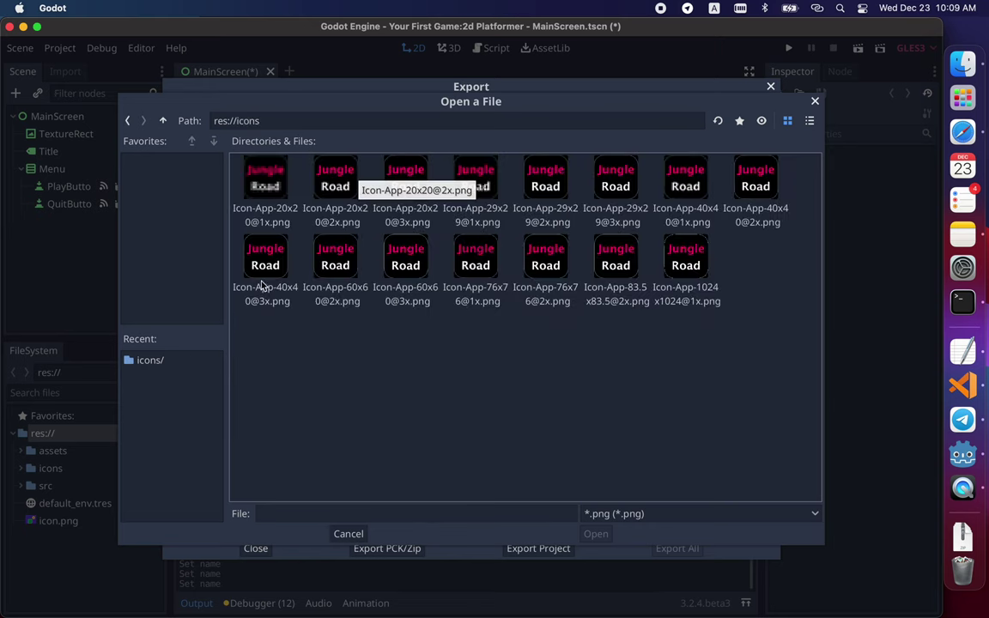
pyautogui.doubleClick(686, 178)
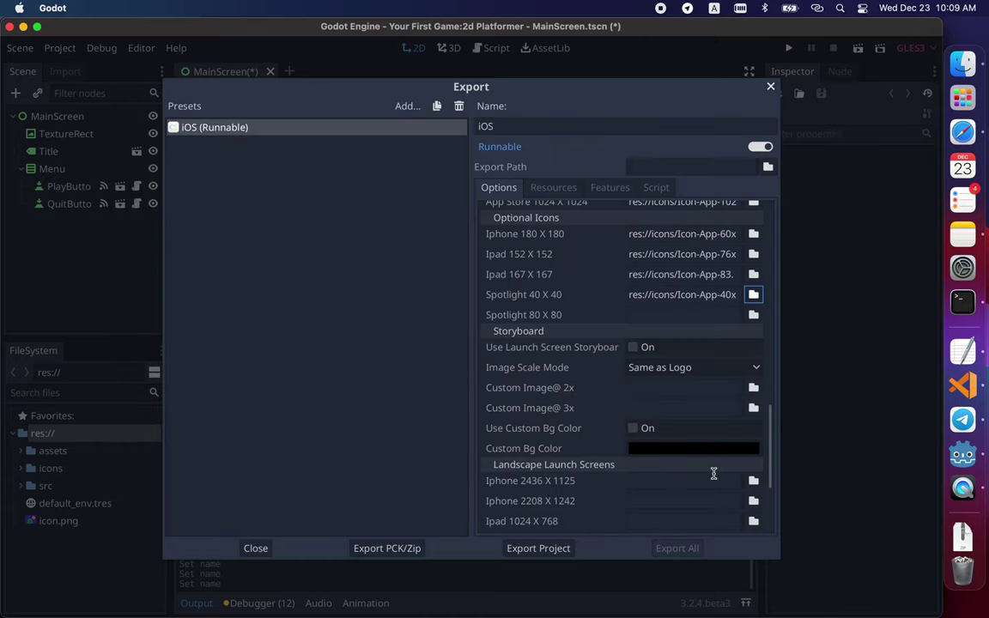
pyautogui.scroll(-2, 713, 474)
pyautogui.click(753, 272)
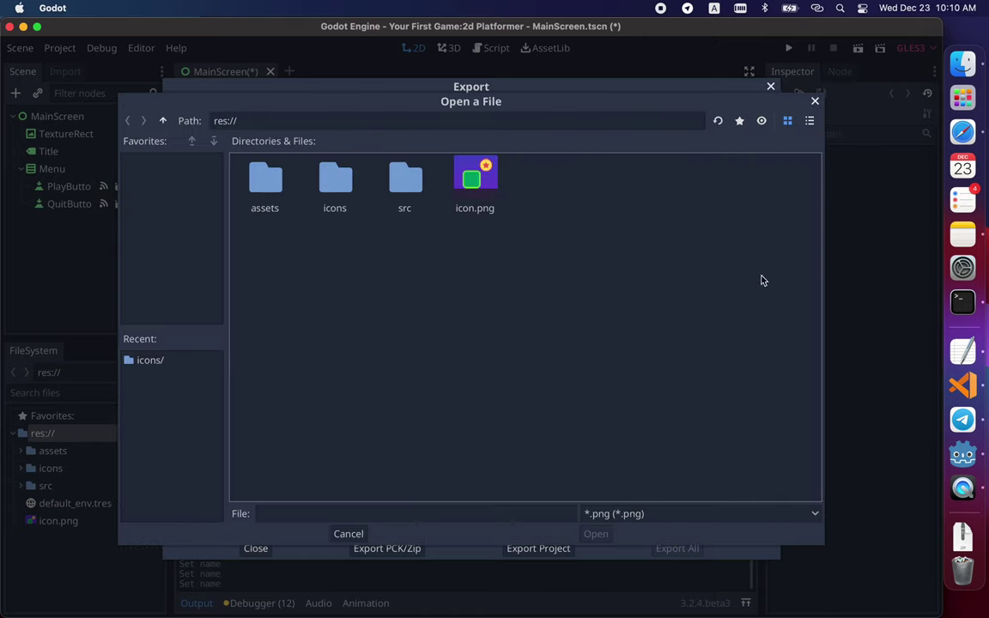
pyautogui.doubleClick(335, 179)
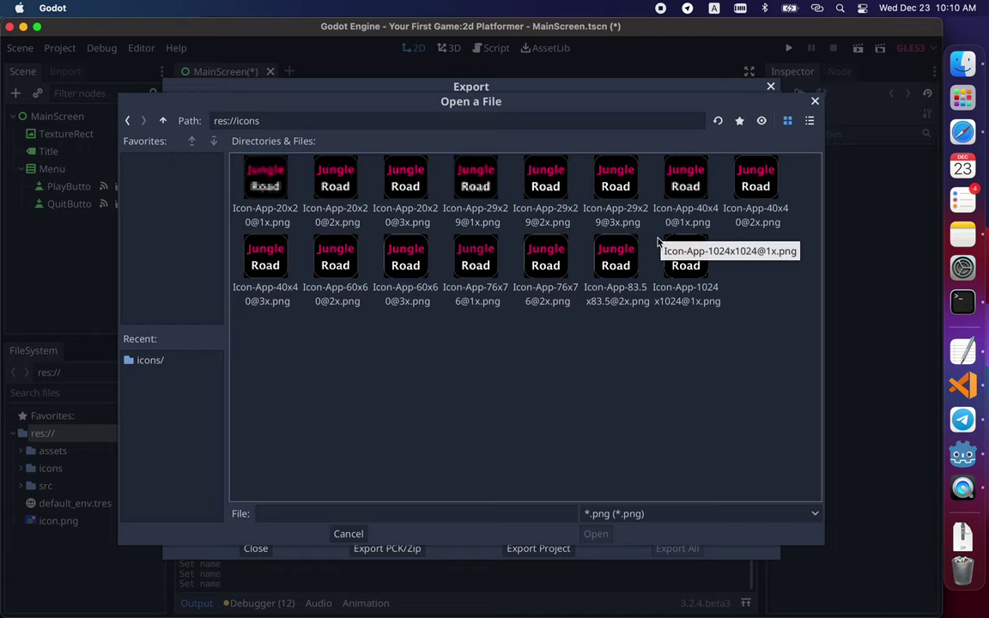
pyautogui.click(748, 192)
pyautogui.doubleClick(748, 192)
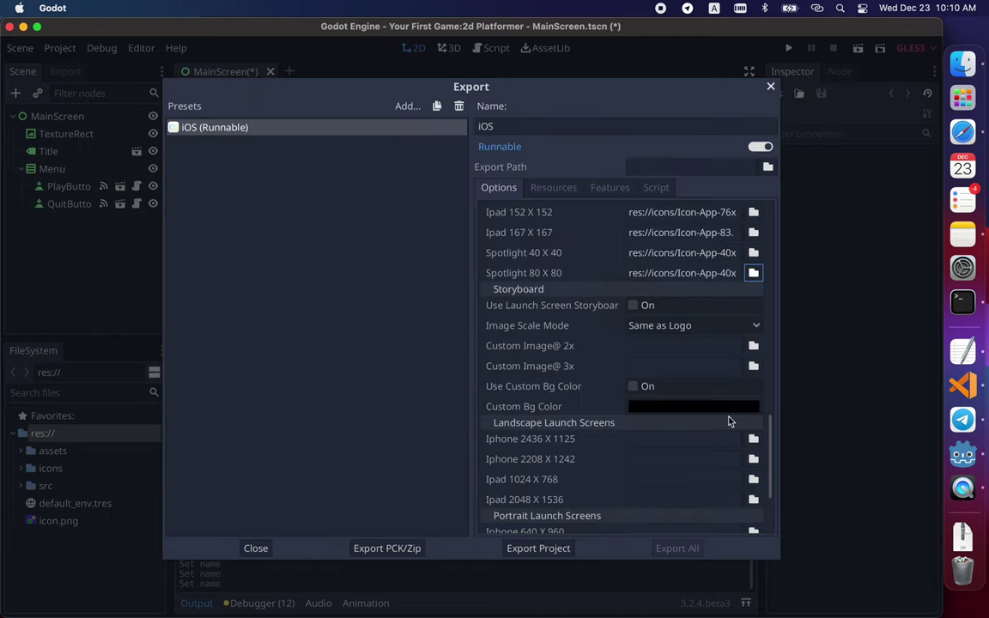
pyautogui.click(752, 276)
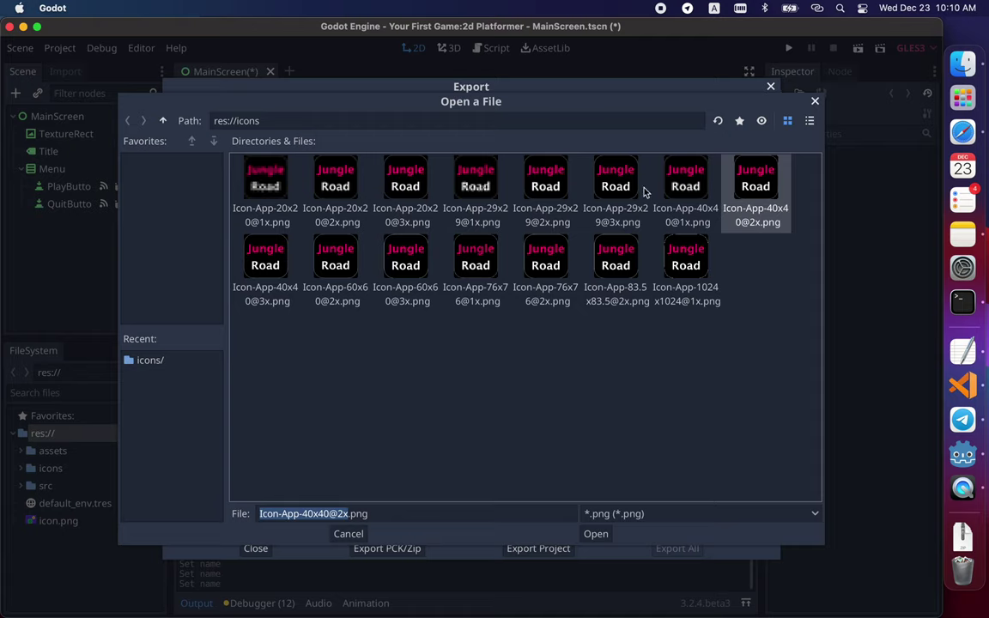
pyautogui.click(346, 181)
pyautogui.doubleClick(346, 180)
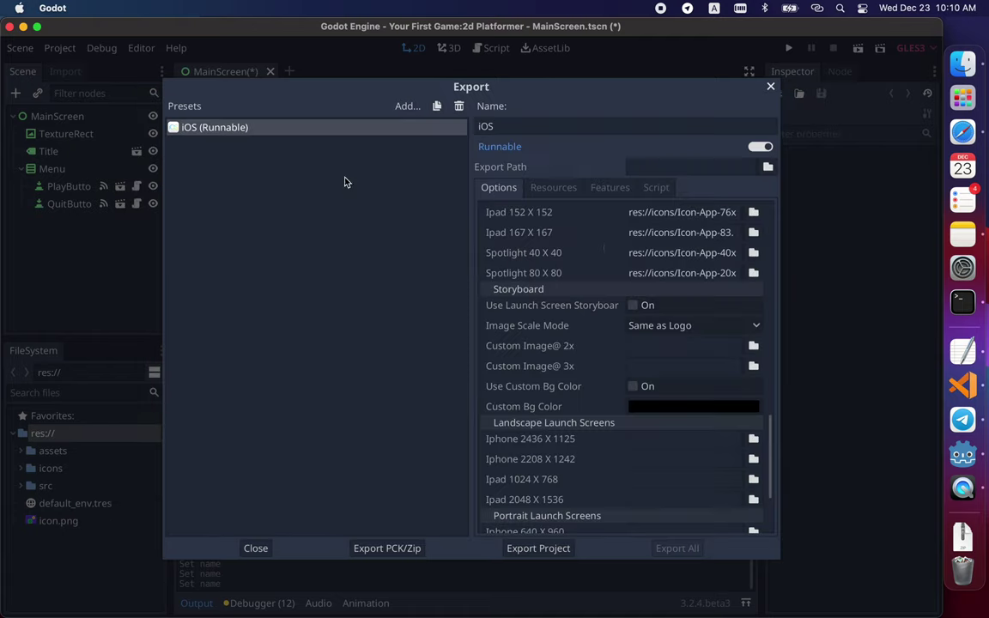
pyautogui.click(754, 273)
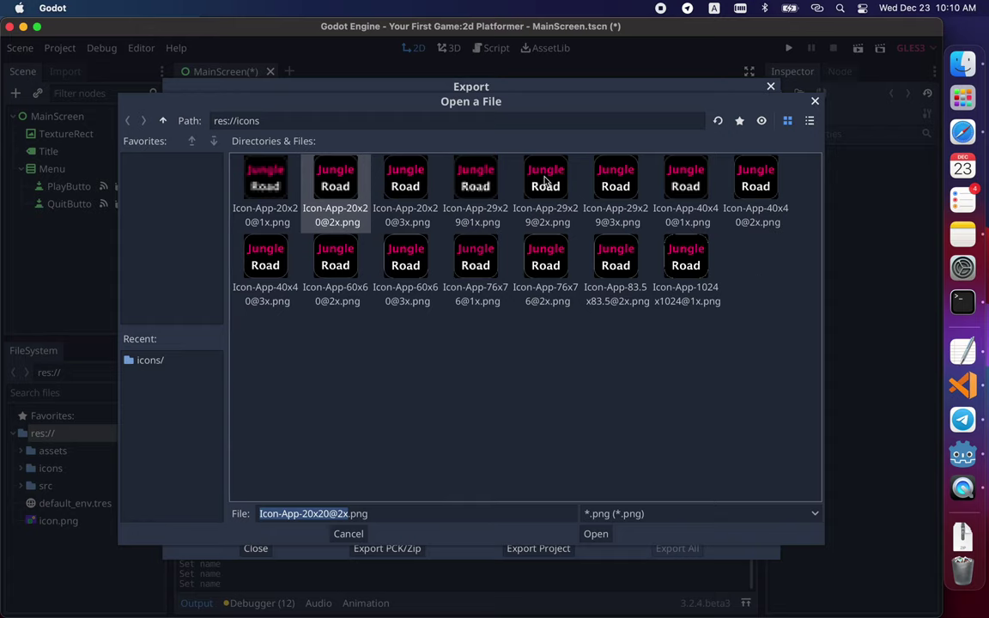
pyautogui.doubleClick(771, 177)
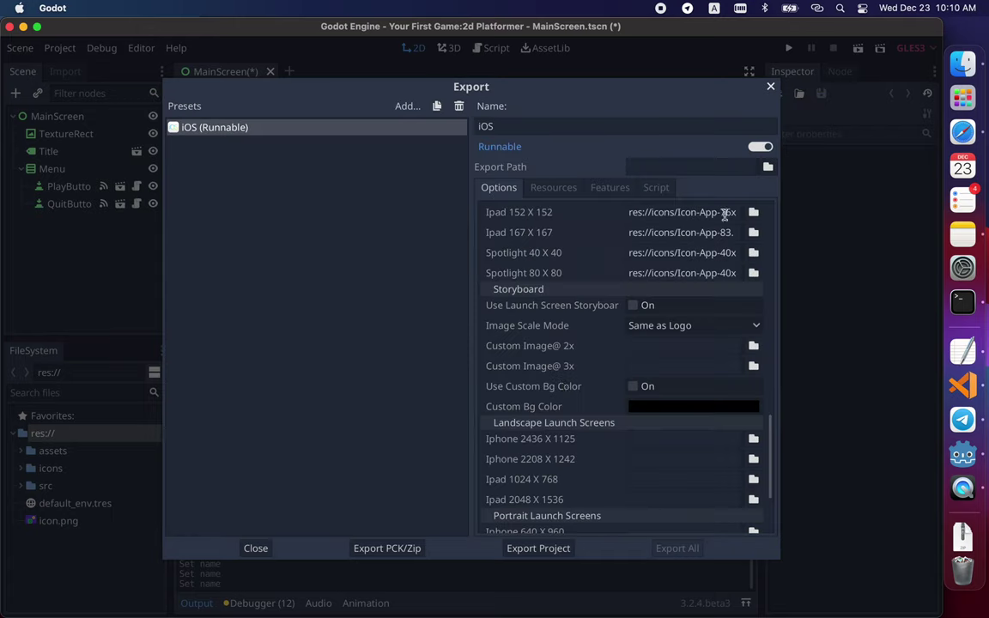
# - Start Export Project and create a new folder named ios for the export
pyautogui.scroll(-5, 560, 386)
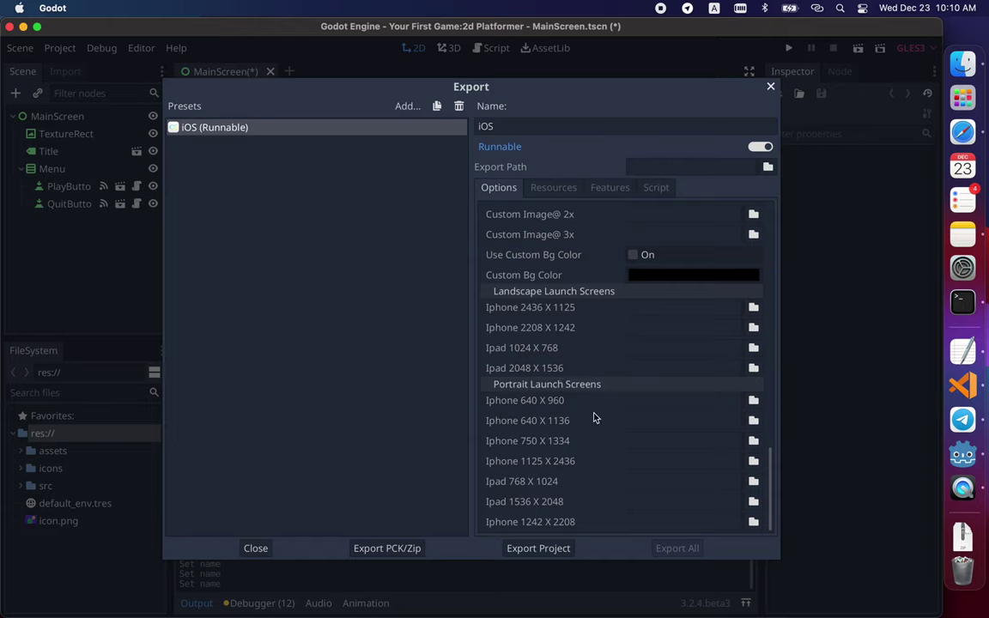
pyautogui.scroll(10, 593, 416)
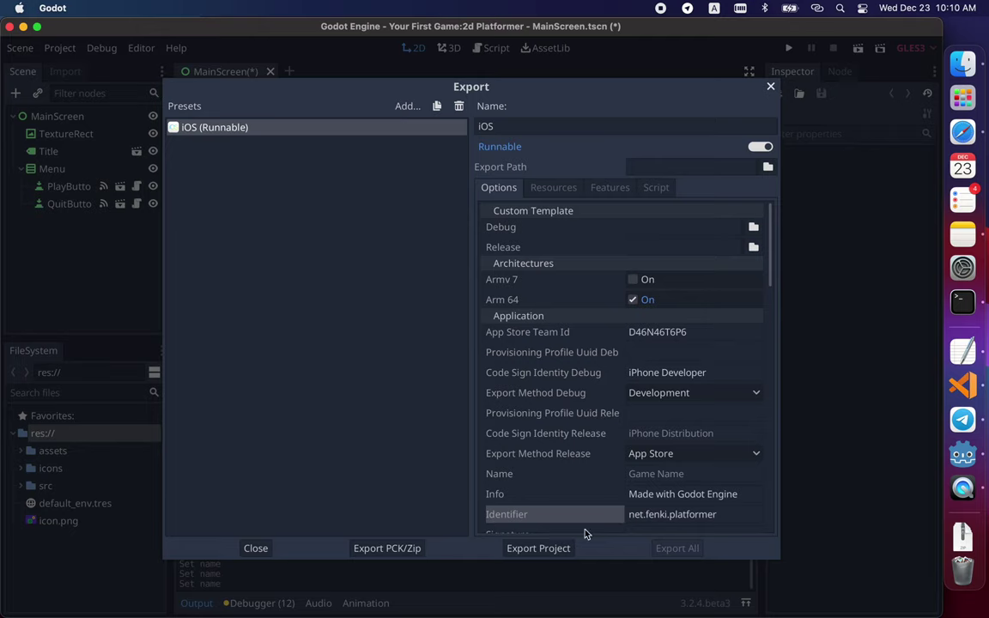
pyautogui.click(555, 547)
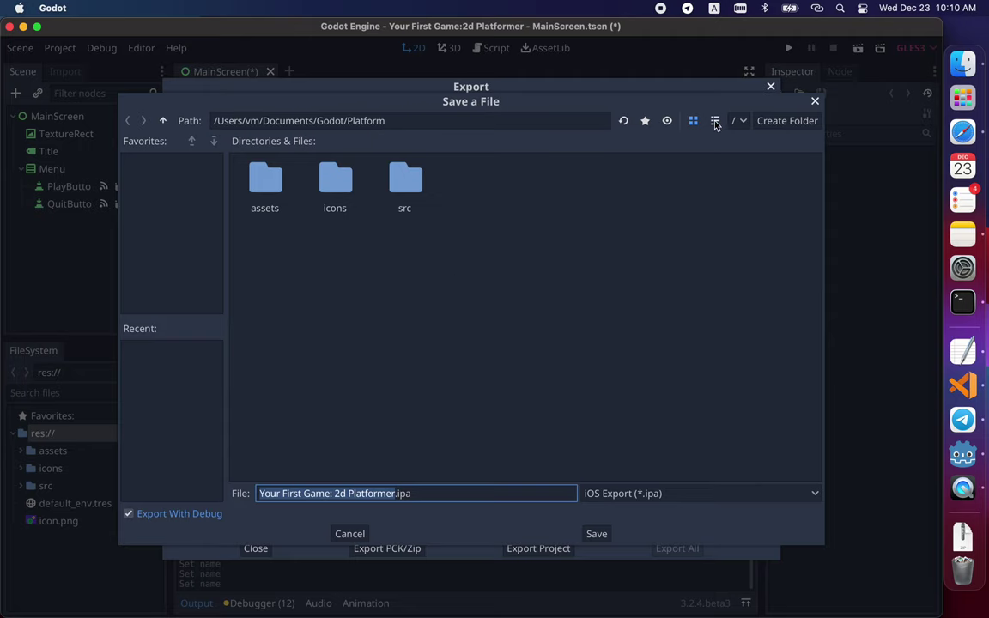
pyautogui.click(768, 125)
pyautogui.write('i')
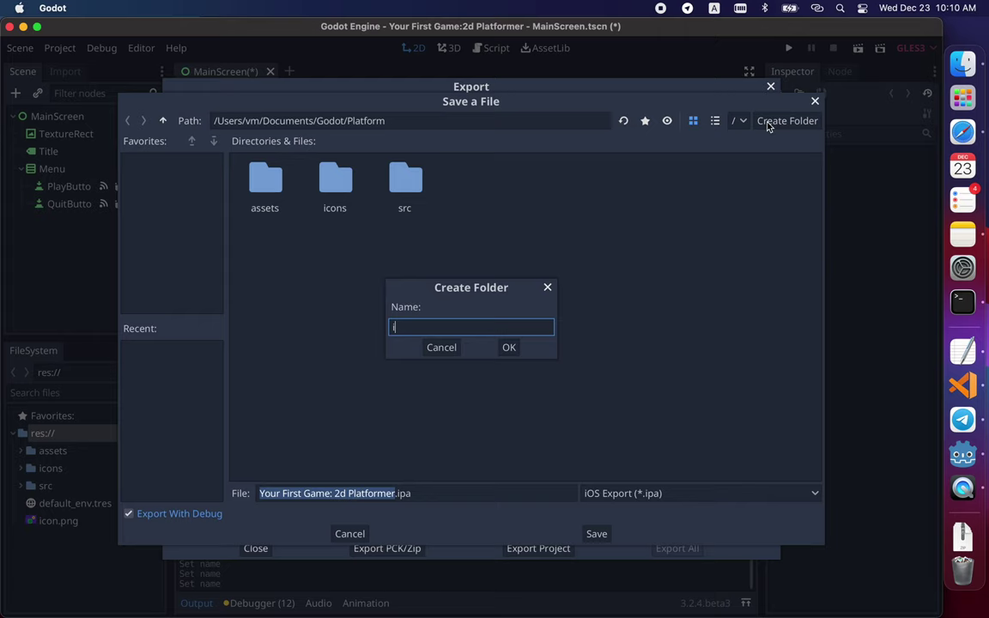
pyautogui.write('os')
pyautogui.press('Return')
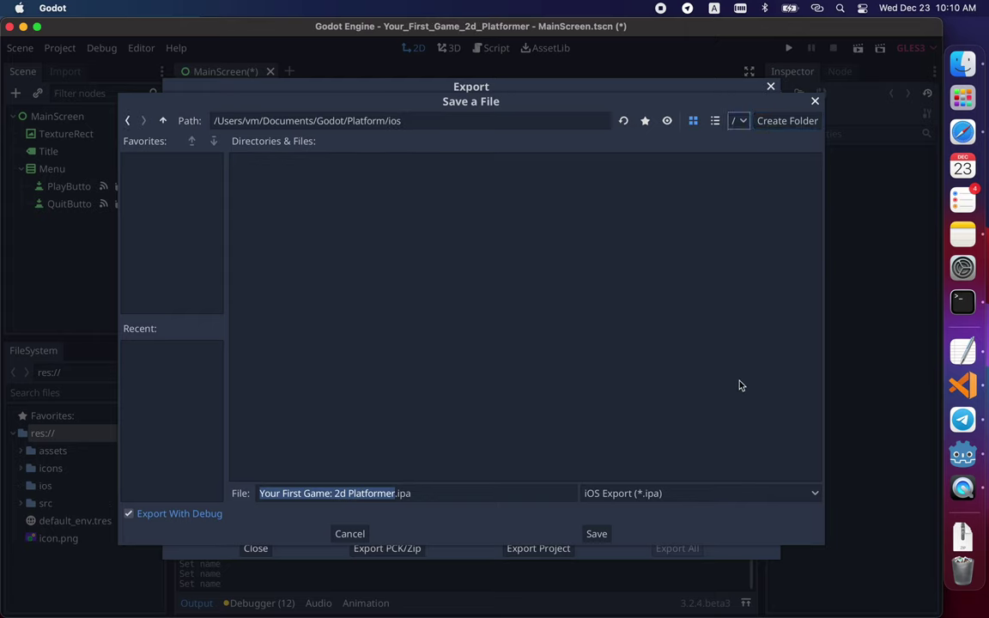
# - Trim the export file name to platformer.ipa and save to start the iOS export
pyautogui.click(396, 493)
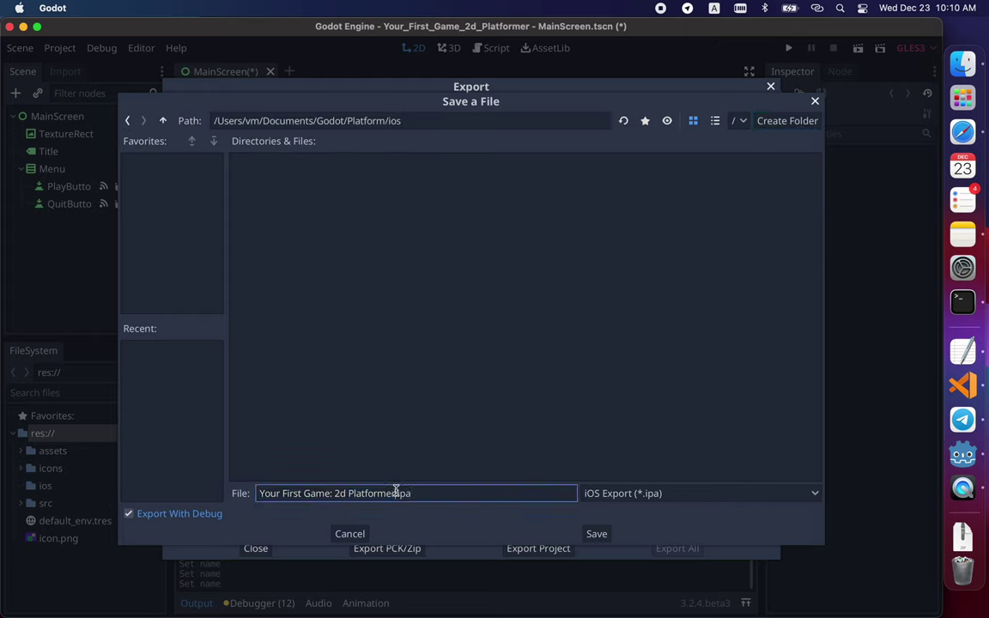
pyautogui.hotkey('shift', 'Left')
pyautogui.hotkey('shift', 'Left')
pyautogui.hotkey('shift', 'Left')
pyautogui.hotkey('shift', 'Left')
pyautogui.hotkey('shift', 'Left')
pyautogui.hotkey('shift', 'Left')
pyautogui.hotkey('shift', 'Left')
pyautogui.hotkey('shift', 'Left')
pyautogui.hotkey('shift', 'Left')
pyautogui.hotkey('shift', 'Left')
pyautogui.hotkey('shift', 'Left')
pyautogui.hotkey('shift', 'Left')
pyautogui.hotkey('shift', 'Left')
pyautogui.hotkey('shift', 'Left')
pyautogui.hotkey('shift', 'Left')
pyautogui.hotkey('shift', 'Left')
pyautogui.hotkey('shift', 'Left')
pyautogui.hotkey('shift', 'Left')
pyautogui.hotkey('shift', 'Left')
pyautogui.hotkey('shift', 'Left')
pyautogui.press('Home')
pyautogui.hotkey('shift', 'Right')
pyautogui.hotkey('shift', 'Right')
pyautogui.hotkey('shift', 'Right')
pyautogui.hotkey('shift', 'Right')
pyautogui.hotkey('shift', 'Right')
pyautogui.hotkey('shift', 'Right')
pyautogui.hotkey('shift', 'Right')
pyautogui.hotkey('shift', 'Right')
pyautogui.hotkey('shift', 'Right')
pyautogui.hotkey('shift', 'Right')
pyautogui.hotkey('shift', 'Right')
pyautogui.hotkey('shift', 'Right')
pyautogui.hotkey('shift', 'Right')
pyautogui.hotkey('shift', 'Right')
pyautogui.hotkey('shift', 'Right')
pyautogui.hotkey('shift', 'Right')
pyautogui.hotkey('shift', 'Right')
pyautogui.hotkey('shift', 'Right')
pyautogui.hotkey('shift', 'Right')
pyautogui.hotkey('shift', 'Right')
pyautogui.hotkey('shift', 'Right')
pyautogui.hotkey('shift', 'Right')
pyautogui.hotkey('shift', 'Right')
pyautogui.hotkey('shift', 'Right')
pyautogui.hotkey('shift', 'Right')
pyautogui.hotkey('shift', 'Right')
pyautogui.hotkey('shift', 'Right')
pyautogui.hotkey('shift', 'Right')
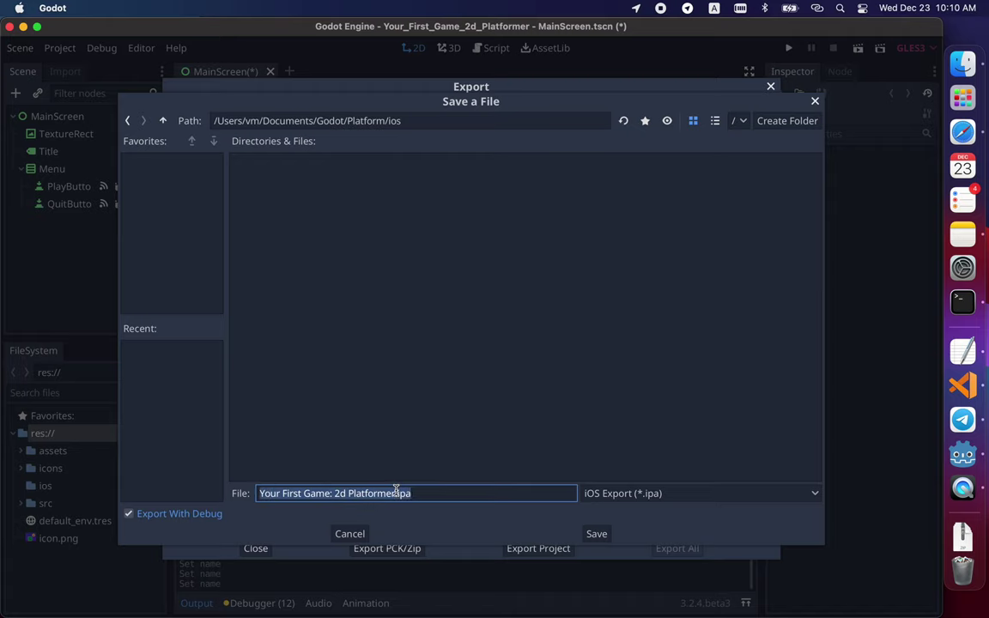
pyautogui.hotkey('shift', 'Left')
pyautogui.hotkey('shift', 'Left')
pyautogui.hotkey('shift', 'Left')
pyautogui.hotkey('shift', 'Left')
pyautogui.hotkey('shift', 'Left')
pyautogui.hotkey('shift', 'Left')
pyautogui.hotkey('shift', 'Left')
pyautogui.hotkey('shift', 'Left')
pyautogui.hotkey('shift', 'Left')
pyautogui.hotkey('shift', 'Left')
pyautogui.press('BackSpace')
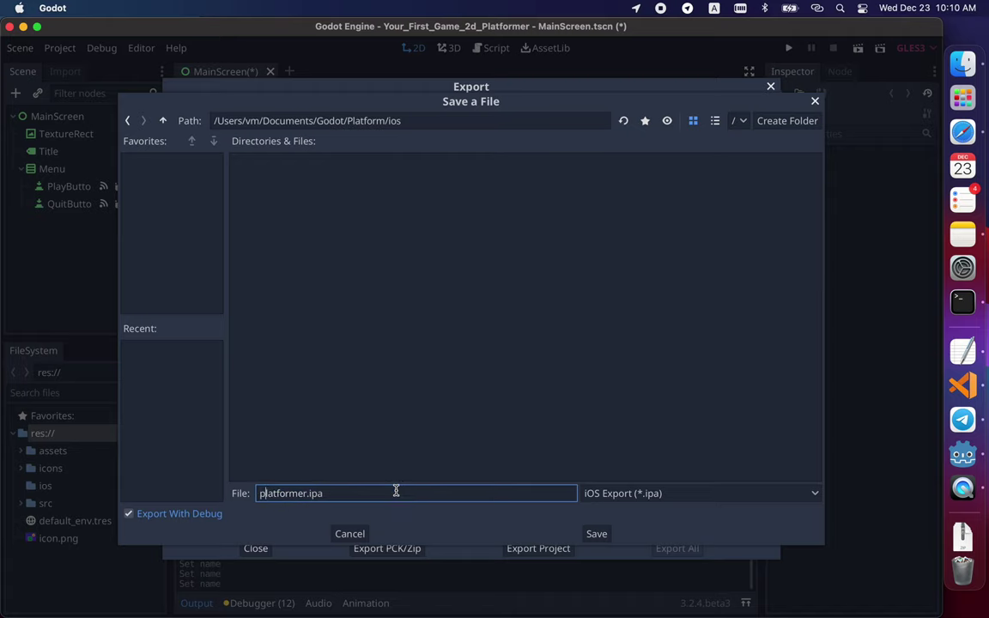
pyautogui.press('Return')
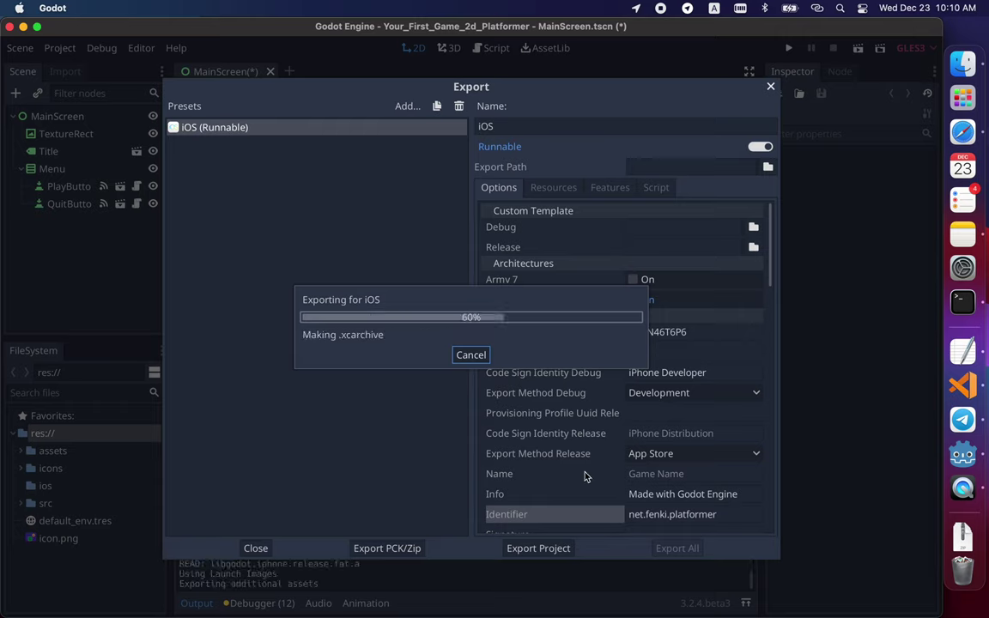
# - Open platformer.xcodeproj from the ios folder in Finder so it loads in Xcode
pyautogui.click(964, 64)
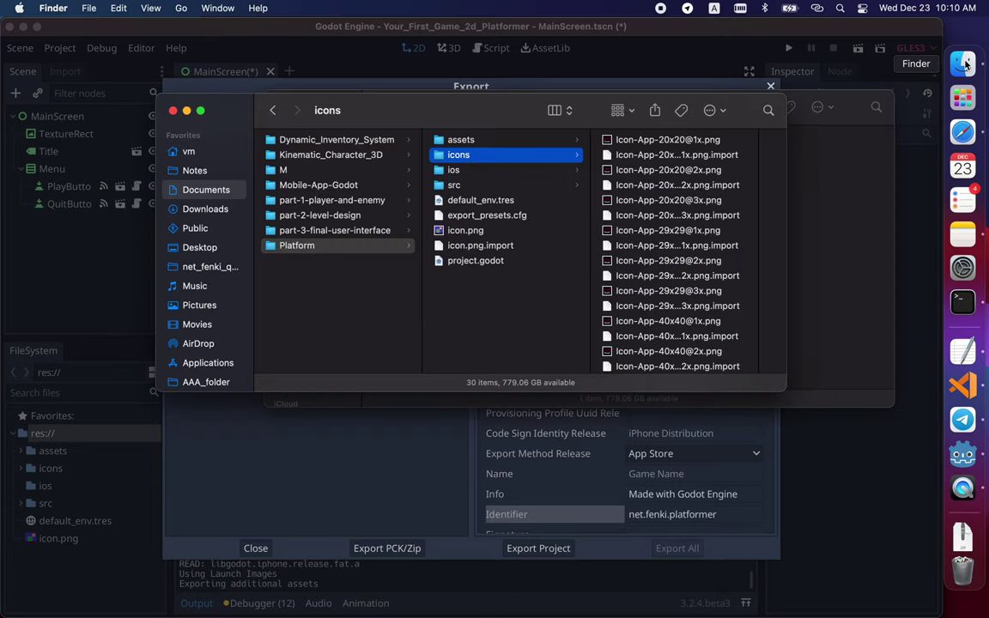
pyautogui.click(481, 175)
pyautogui.press('Right')
pyautogui.press('Down')
pyautogui.press('Down')
pyautogui.press('Down')
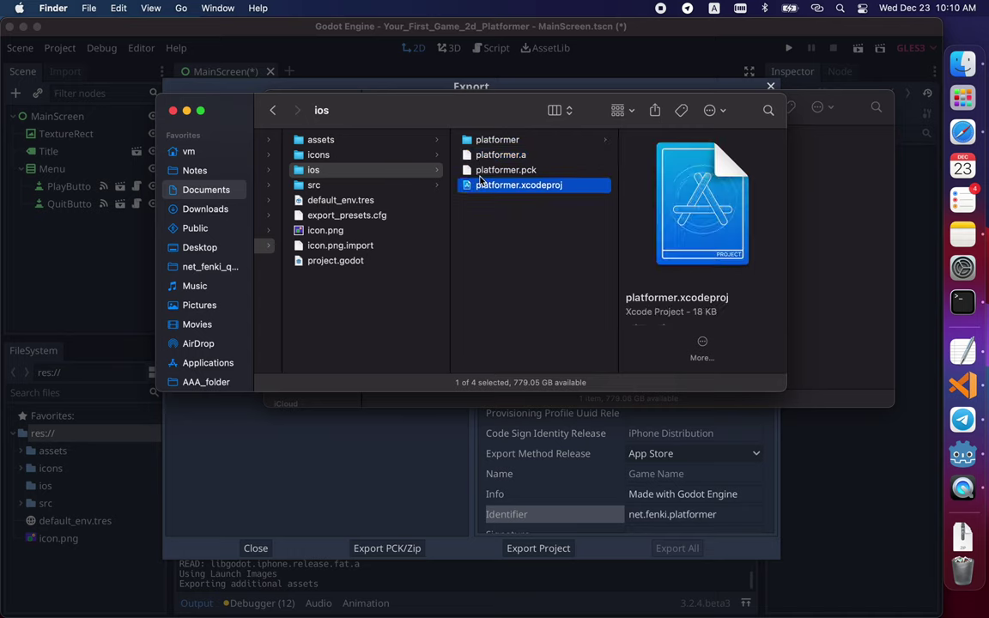
pyautogui.press('super+o')
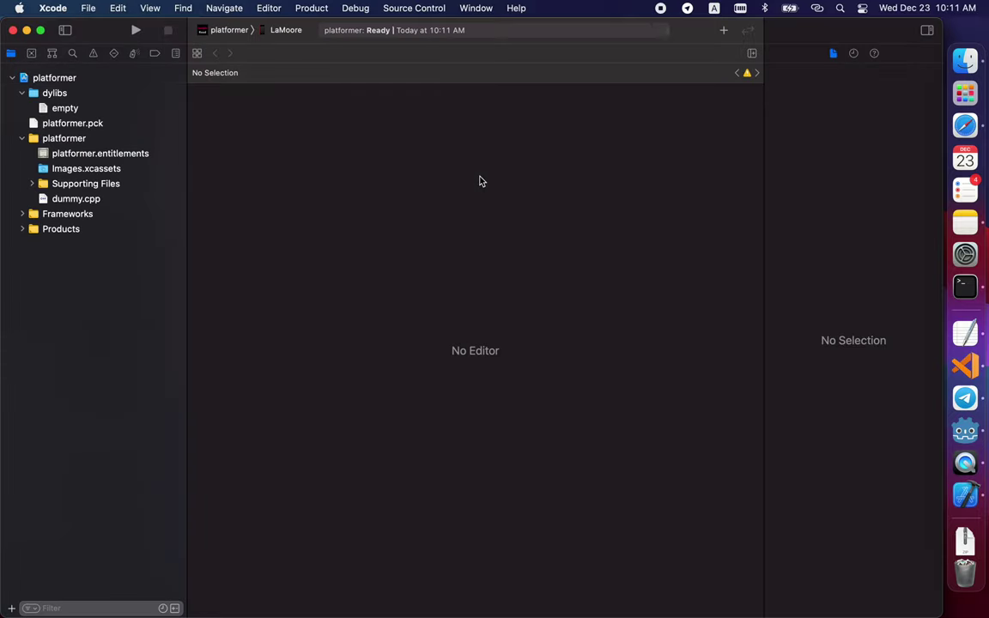
# - Select the platformer project and view its Signing & Capabilities settings
pyautogui.click(92, 79)
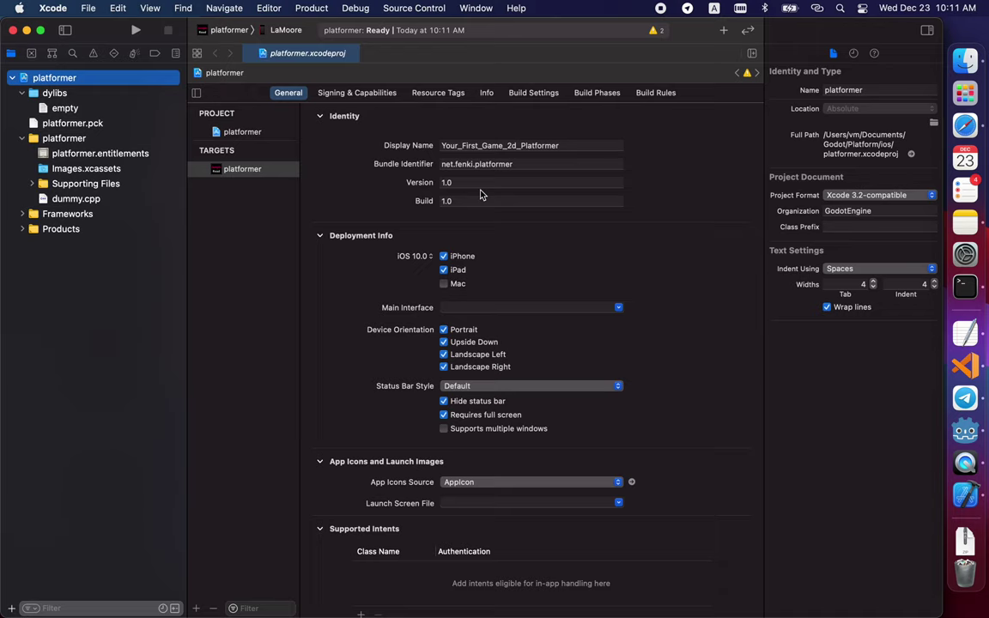
pyautogui.click(346, 96)
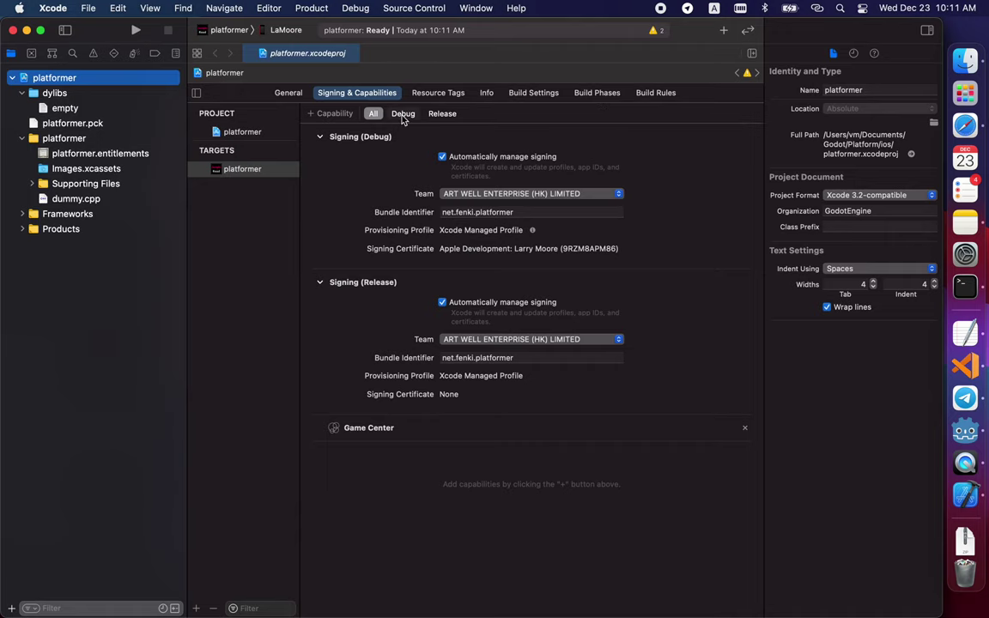
# - Build and run the game on the currently selected device
pyautogui.click(273, 31)
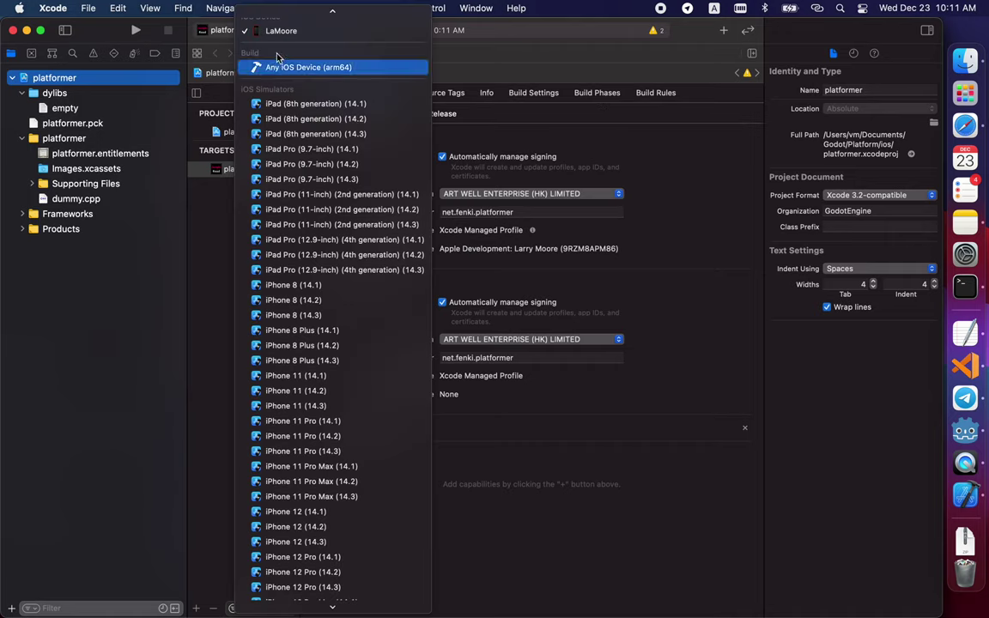
pyautogui.click(135, 33)
pyautogui.click(135, 32)
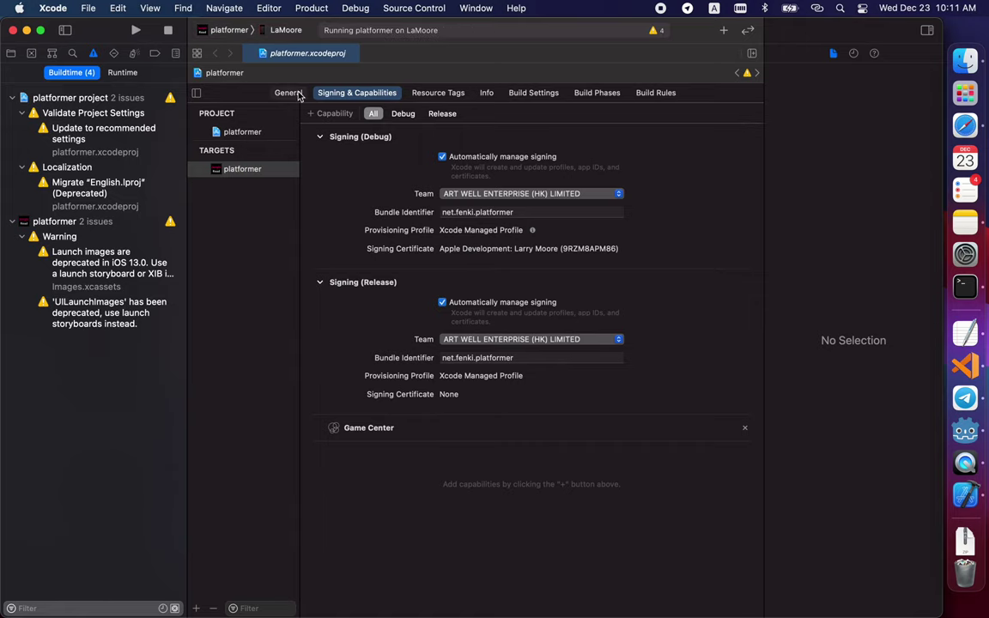
# - Switch the run destination to My Mac (Designed for iPad) and run the game again
pyautogui.click(257, 30)
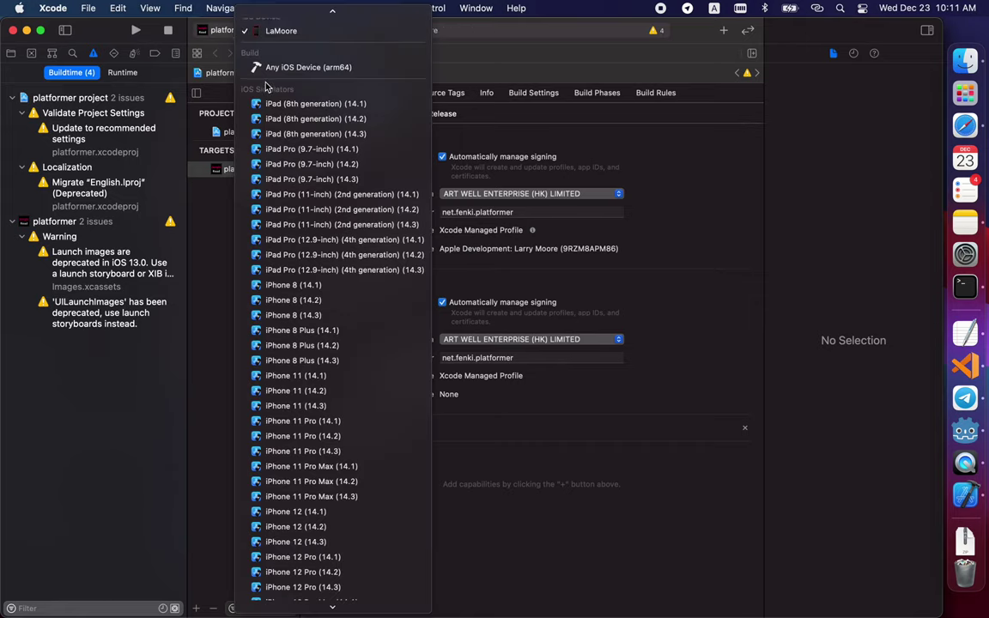
pyautogui.click(298, 28)
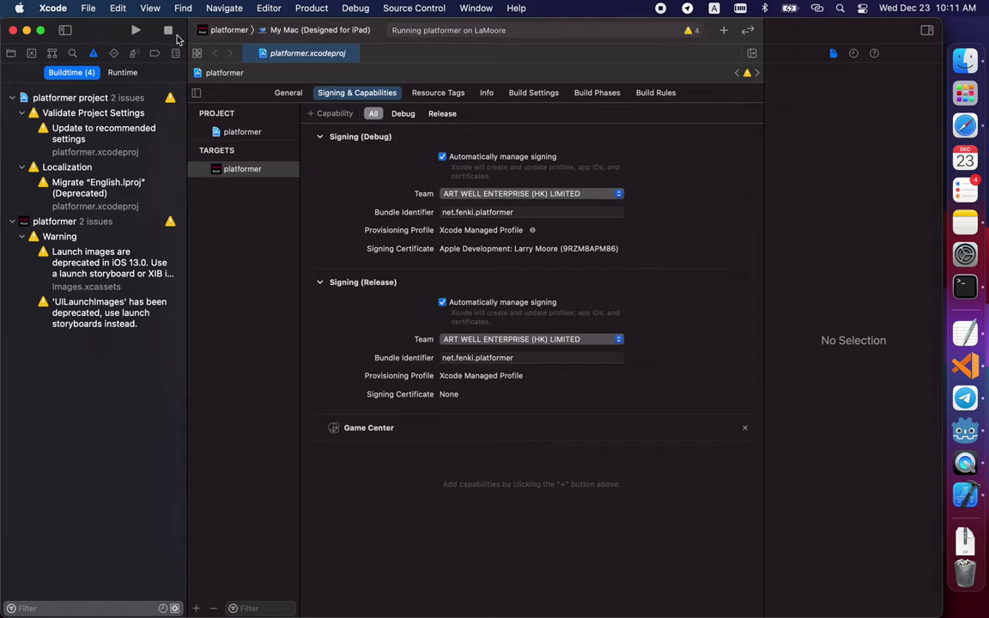
pyautogui.click(135, 31)
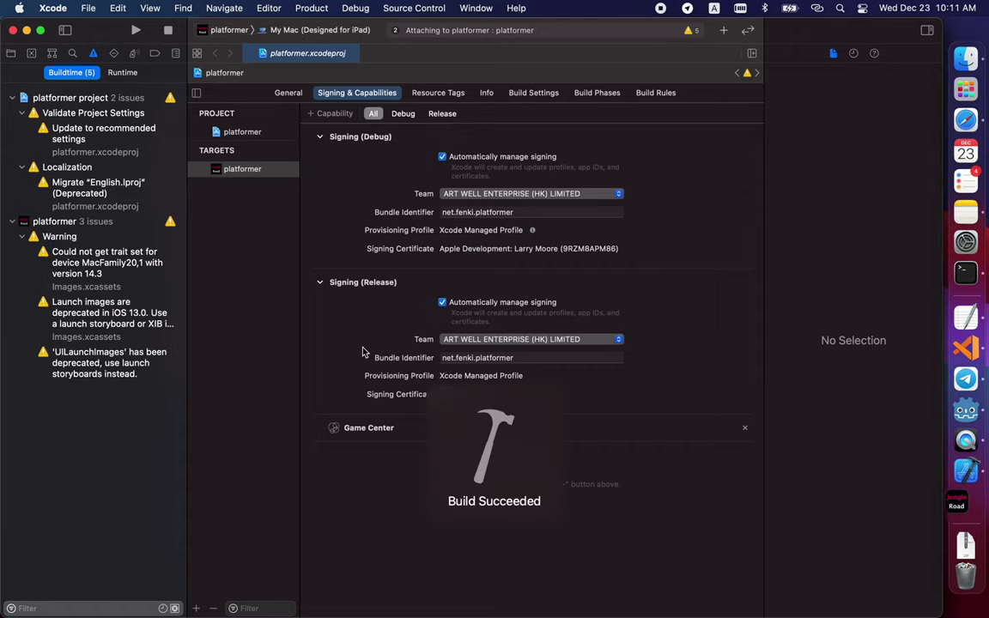
pyautogui.click(404, 258)
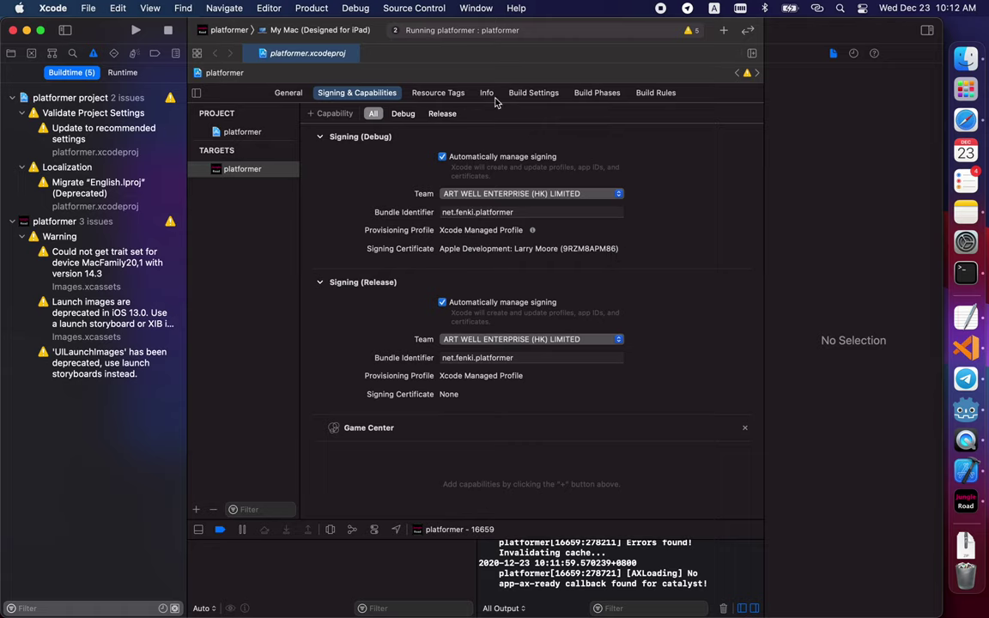
# - Re-enable automatic Debug signing, assign the enterprise development team, and show the target's Build Settings
pyautogui.click(442, 157)
pyautogui.click(442, 156)
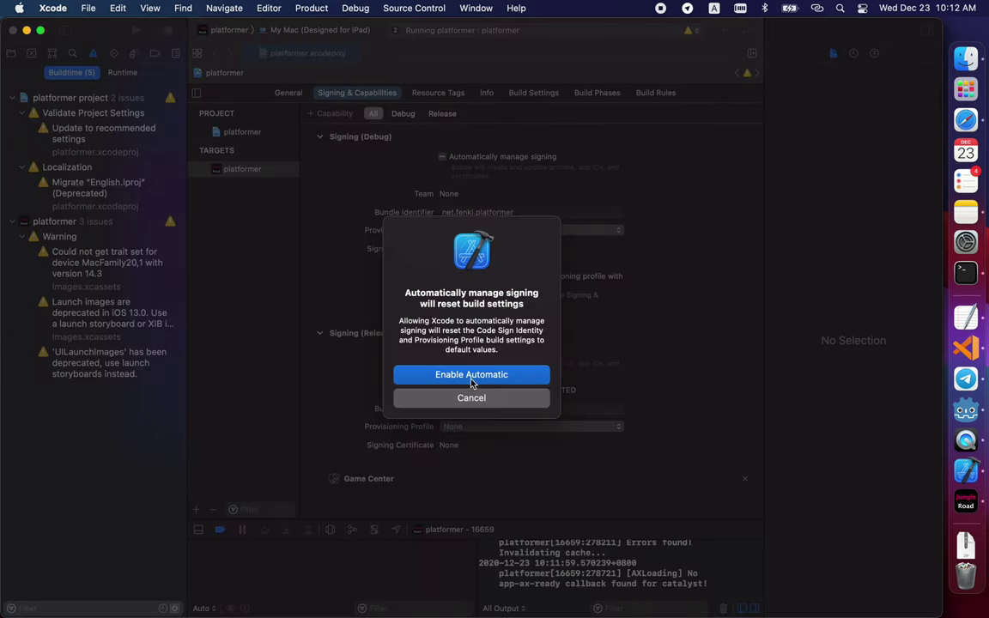
pyautogui.click(471, 376)
pyautogui.click(473, 196)
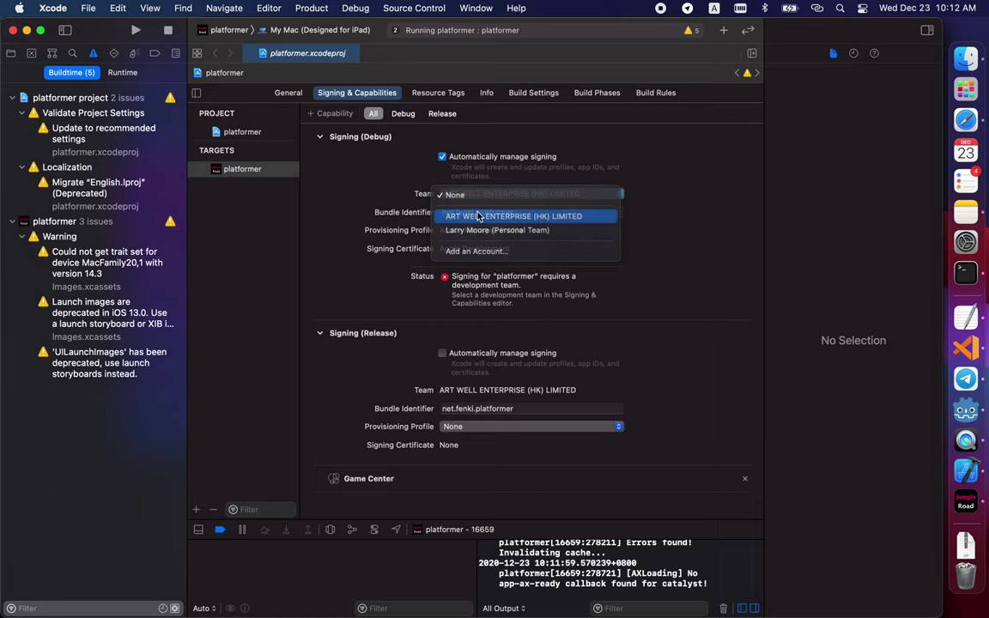
pyautogui.click(477, 213)
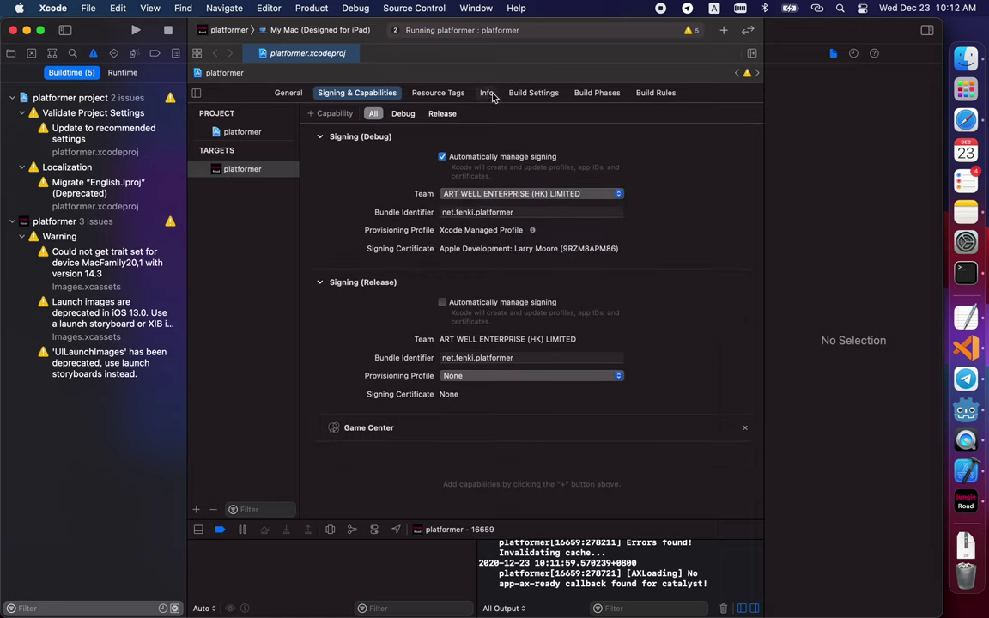
pyautogui.click(524, 93)
pyautogui.click(636, 113)
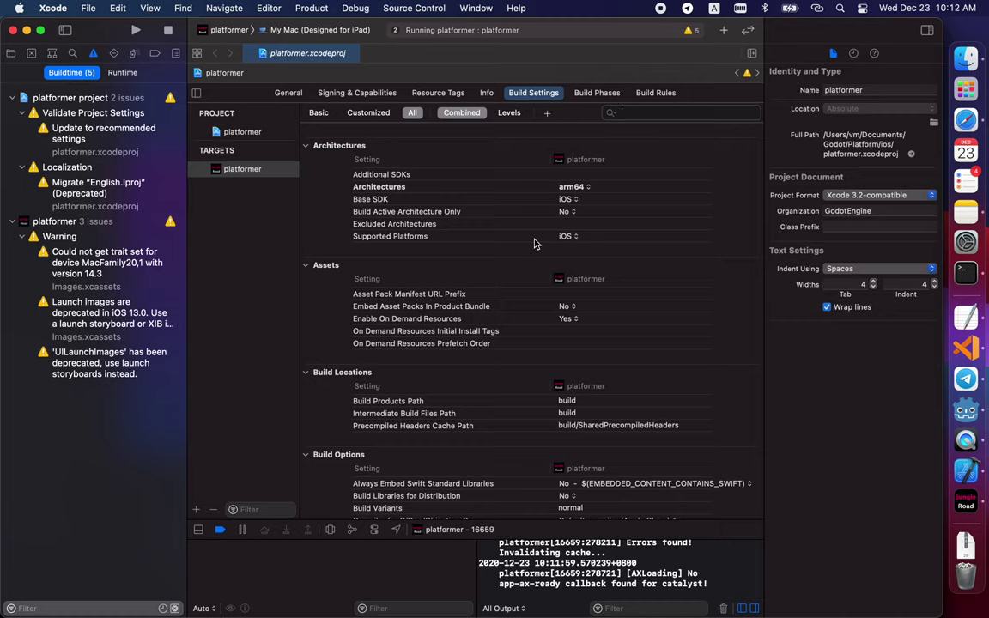
pyautogui.write('sign')
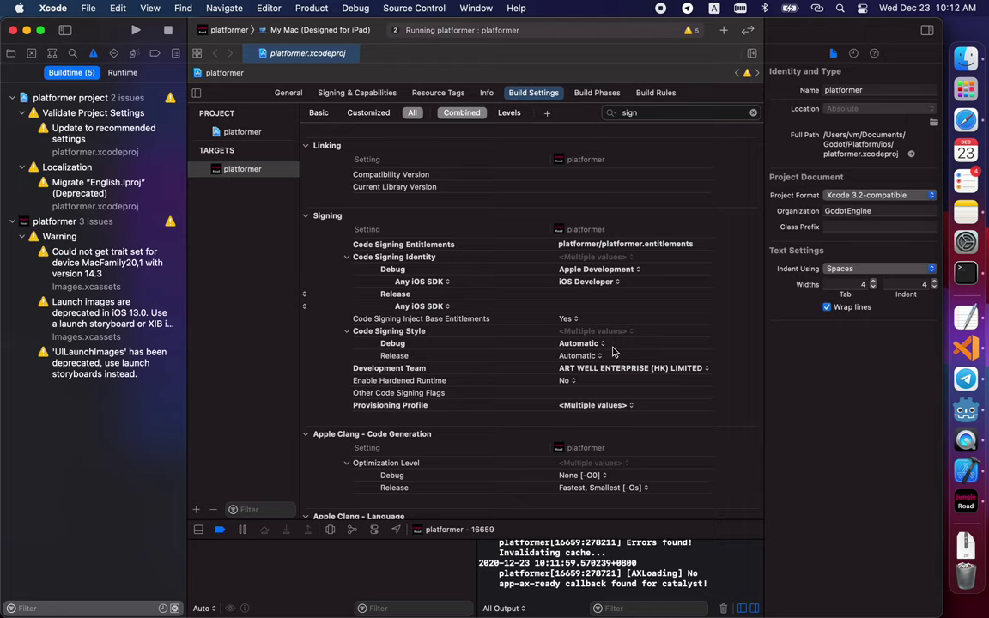
pyautogui.click(569, 280)
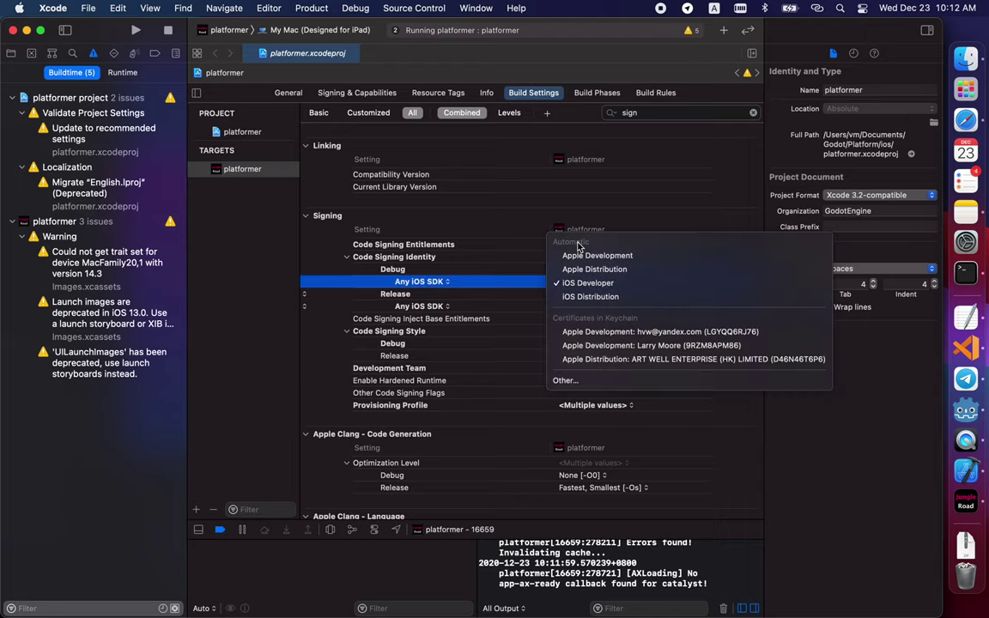
pyautogui.click(506, 284)
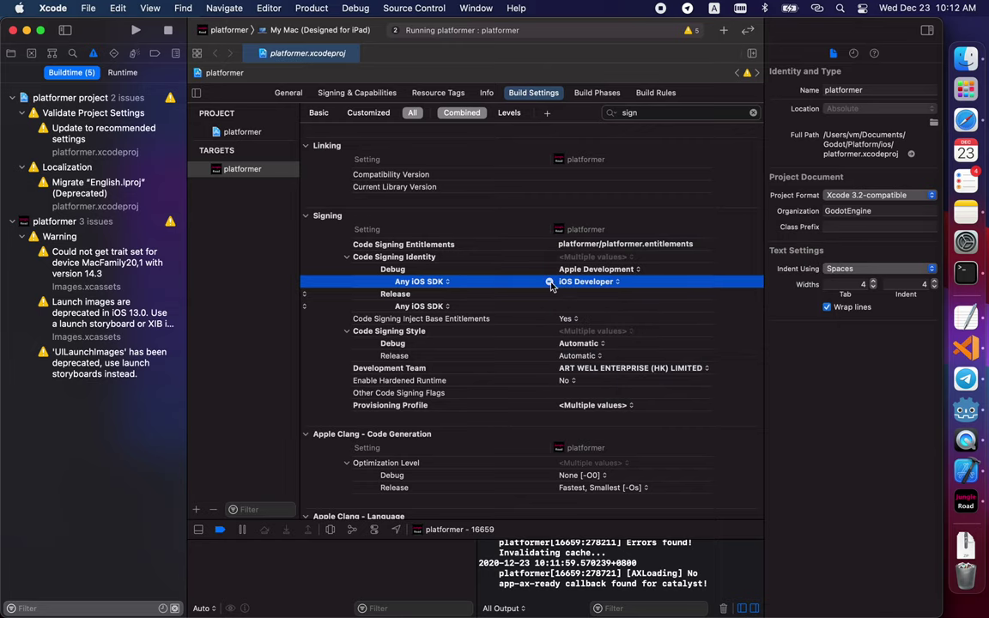
pyautogui.click(554, 269)
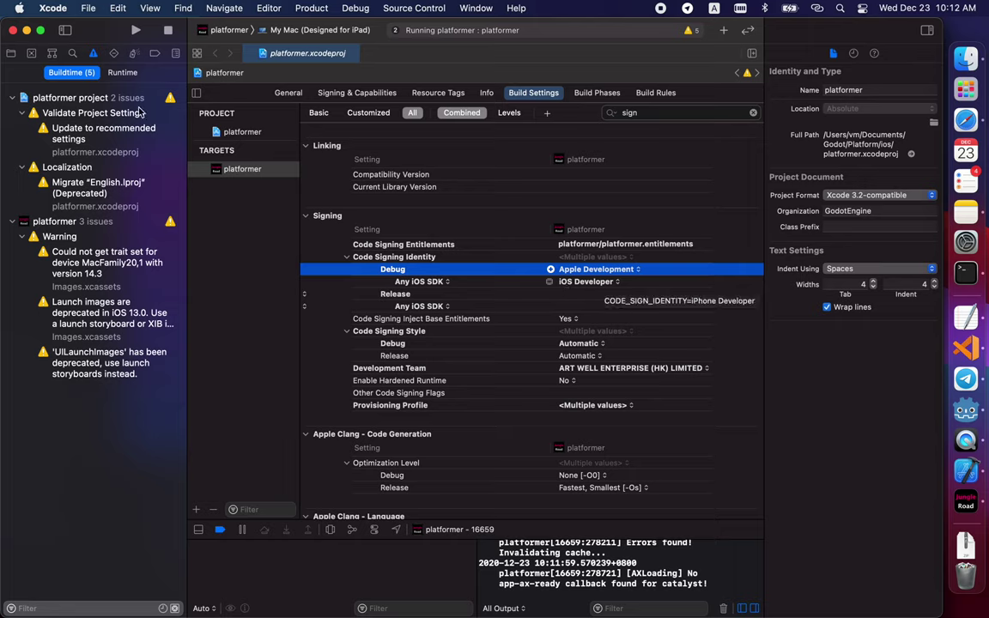
# - Move from the General tab to Signing & Capabilities to check the team and certificate
pyautogui.click(287, 93)
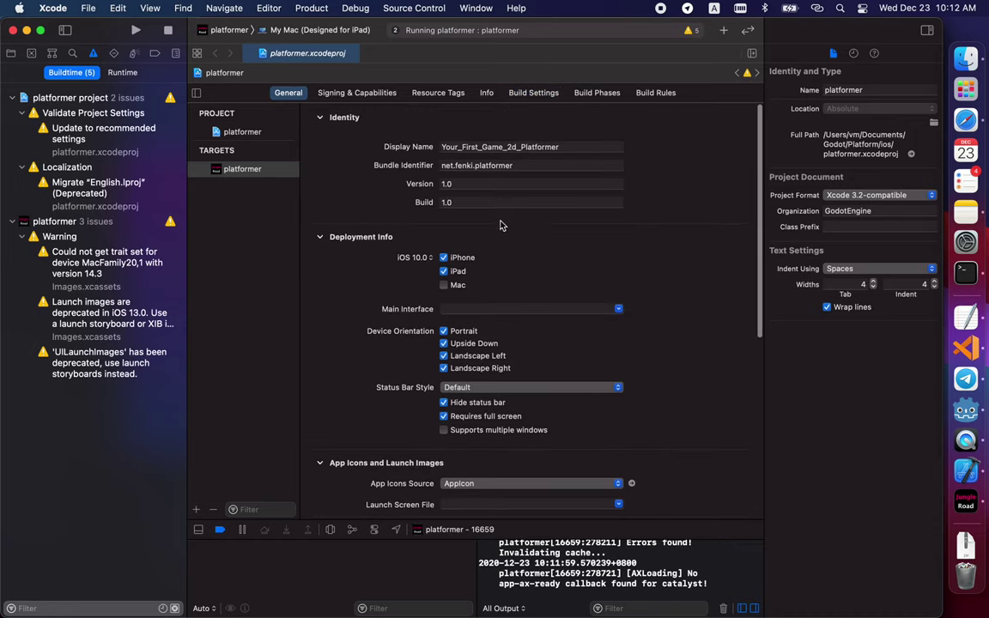
pyautogui.click(353, 93)
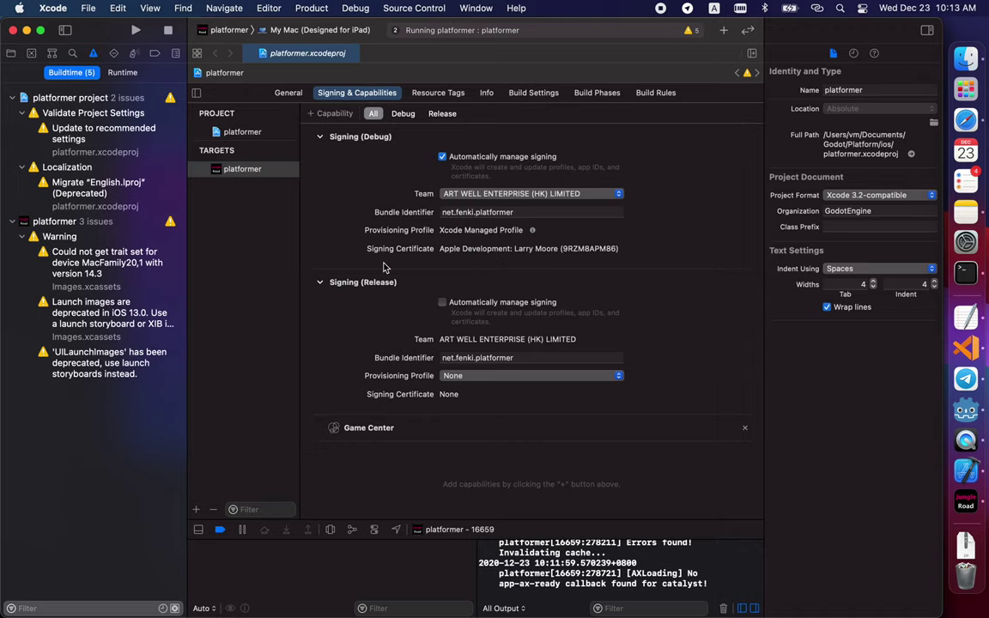
# - Browse the Project navigator: Images.xcassets, the platformer folder, then the project root
pyautogui.click(8, 54)
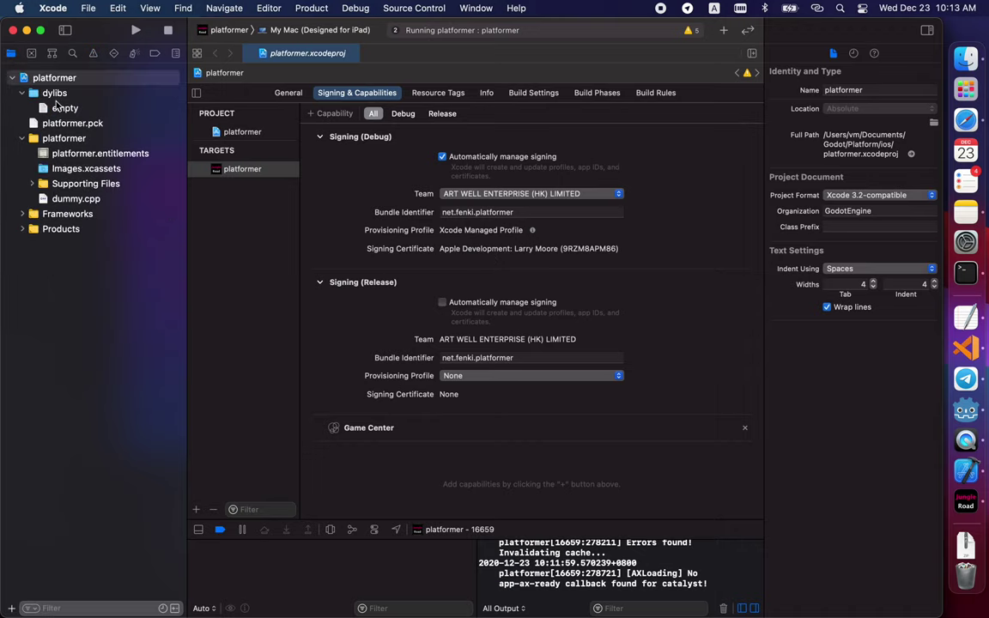
pyautogui.click(119, 170)
pyautogui.click(74, 136)
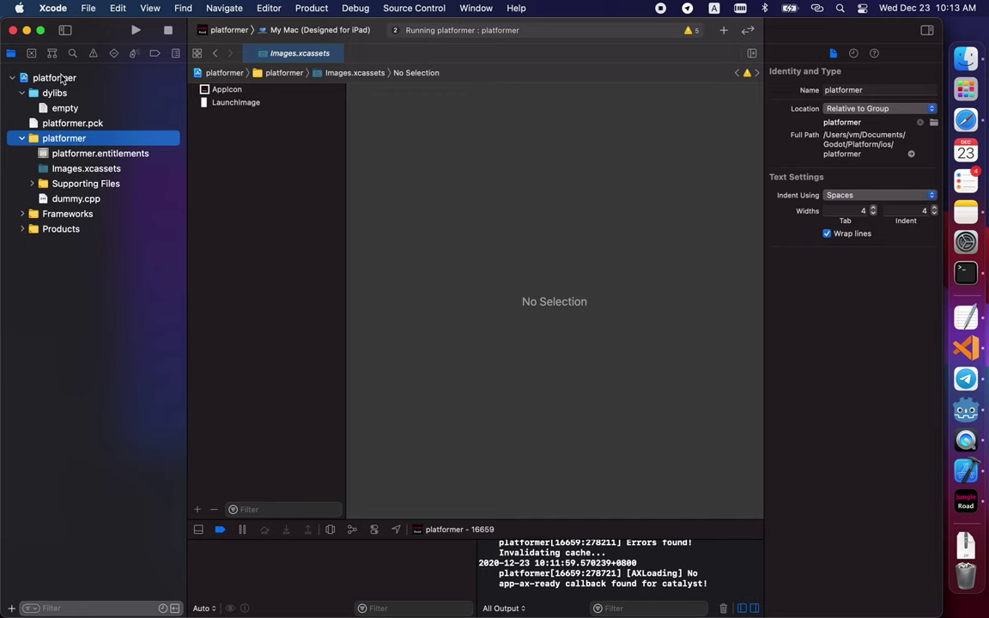
pyautogui.click(60, 79)
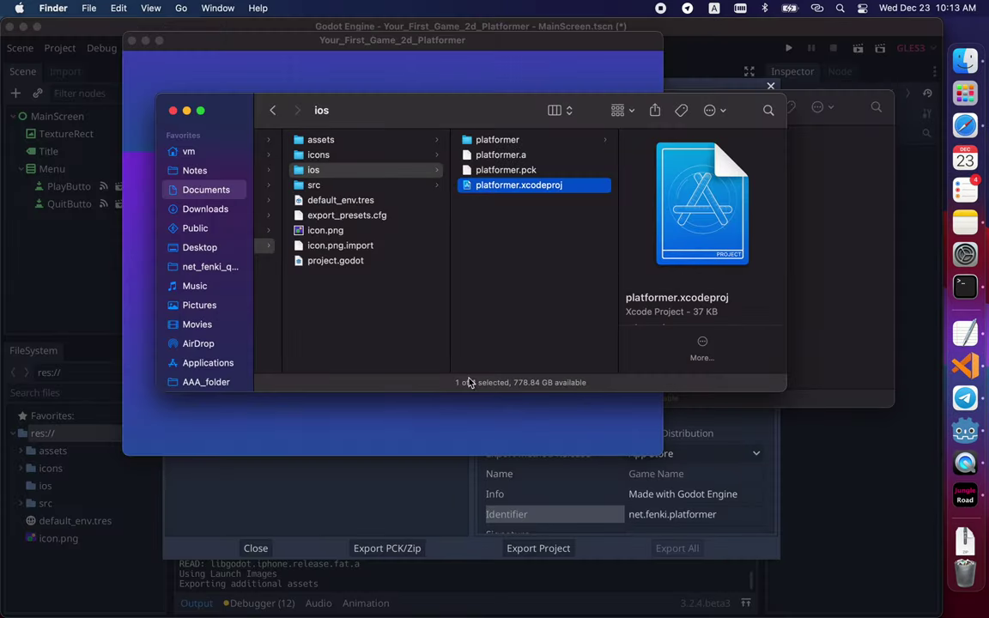
# - Quit the running game, close its leftover window, and start typing the code command in Terminal
pyautogui.click(466, 442)
pyautogui.click(383, 255)
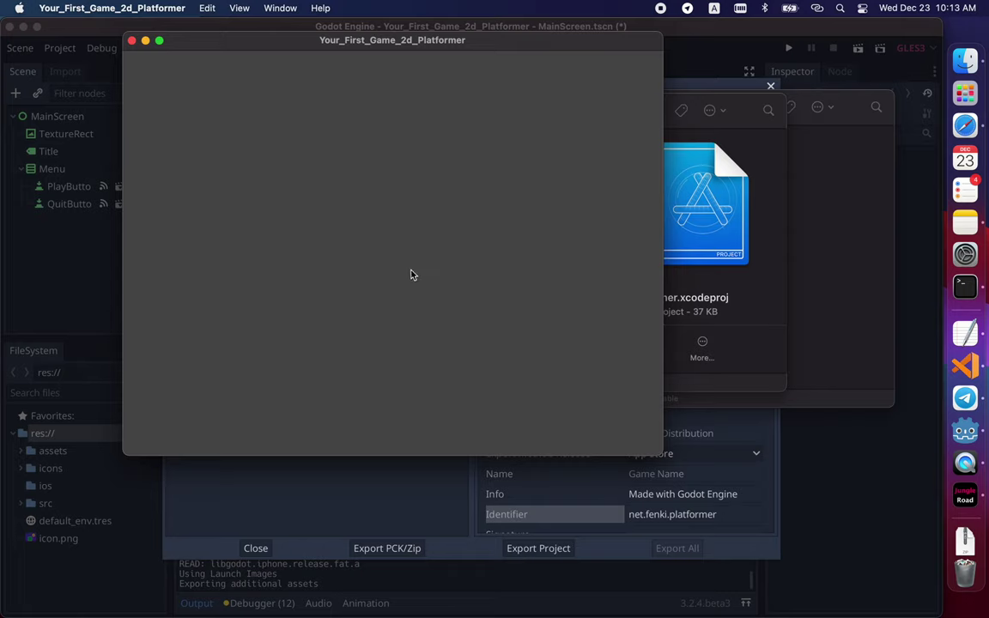
pyautogui.moveTo(353, 39); pyautogui.dragTo(555, 88)
pyautogui.click(334, 91)
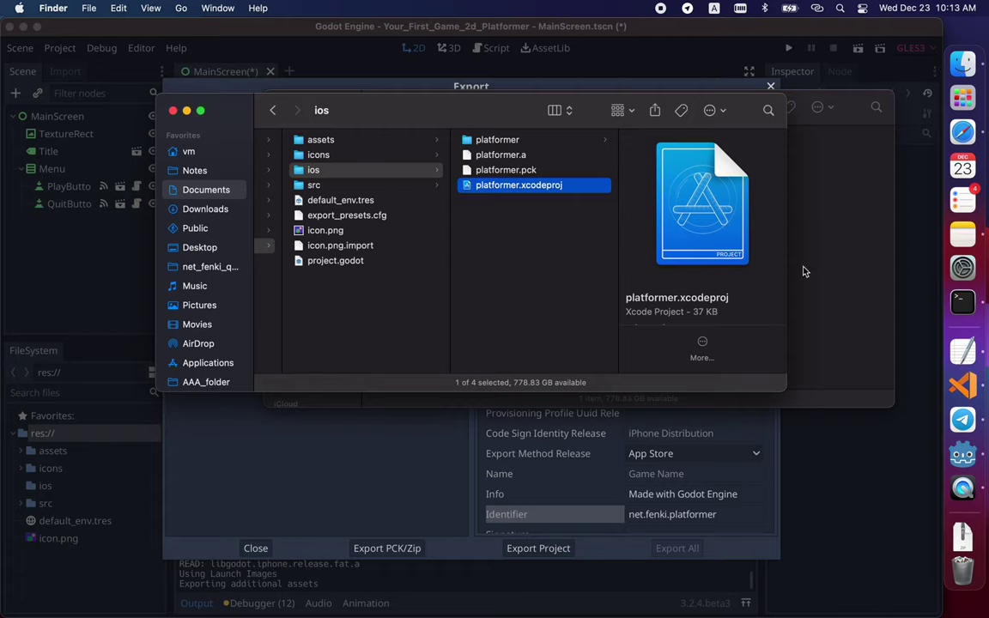
pyautogui.click(969, 299)
pyautogui.write('co')
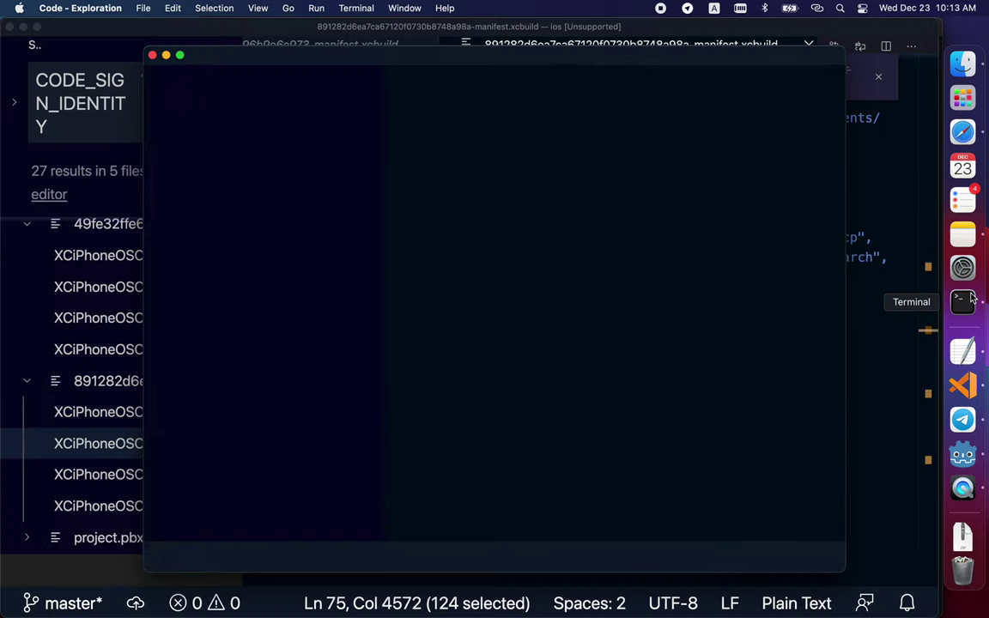
# - Maximize VS Code, open project.pbxproj and scroll through its contents
pyautogui.click(180, 54)
pyautogui.click(38, 195)
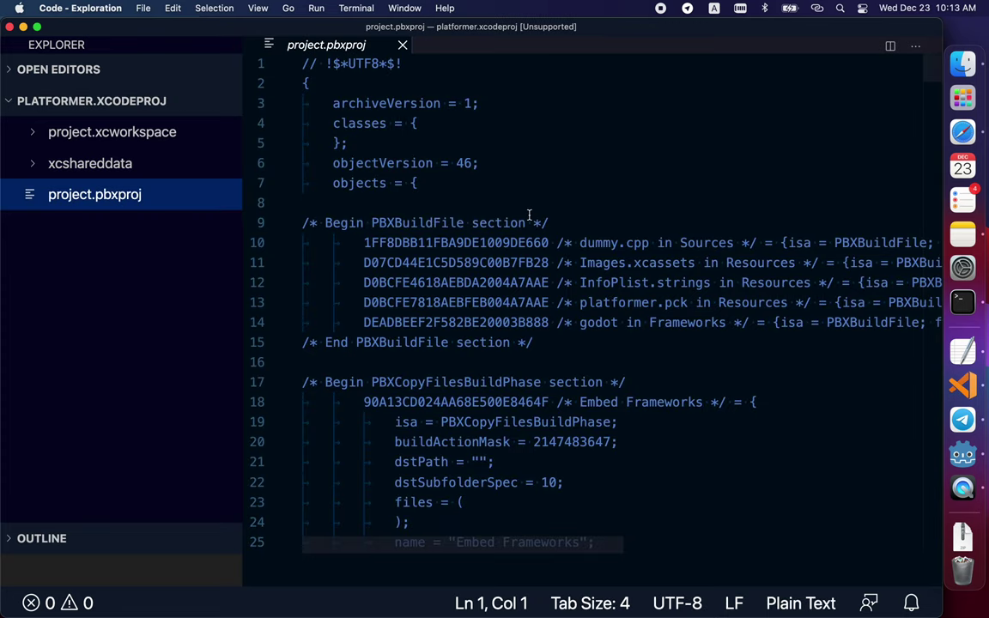
pyautogui.scroll(-9, 529, 215)
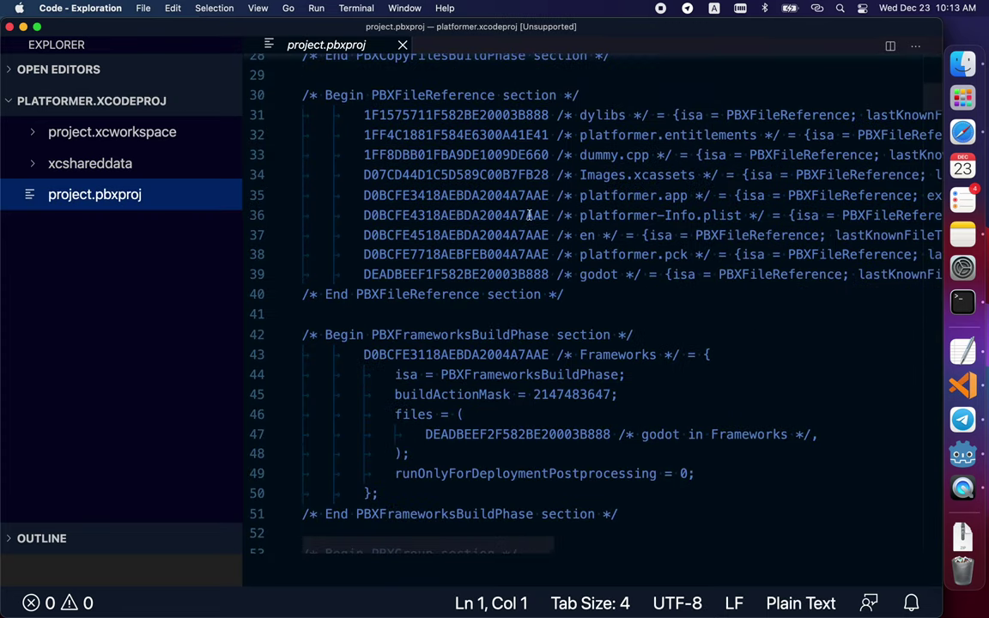
pyautogui.scroll(-4, 529, 214)
pyautogui.scroll(-11, 529, 215)
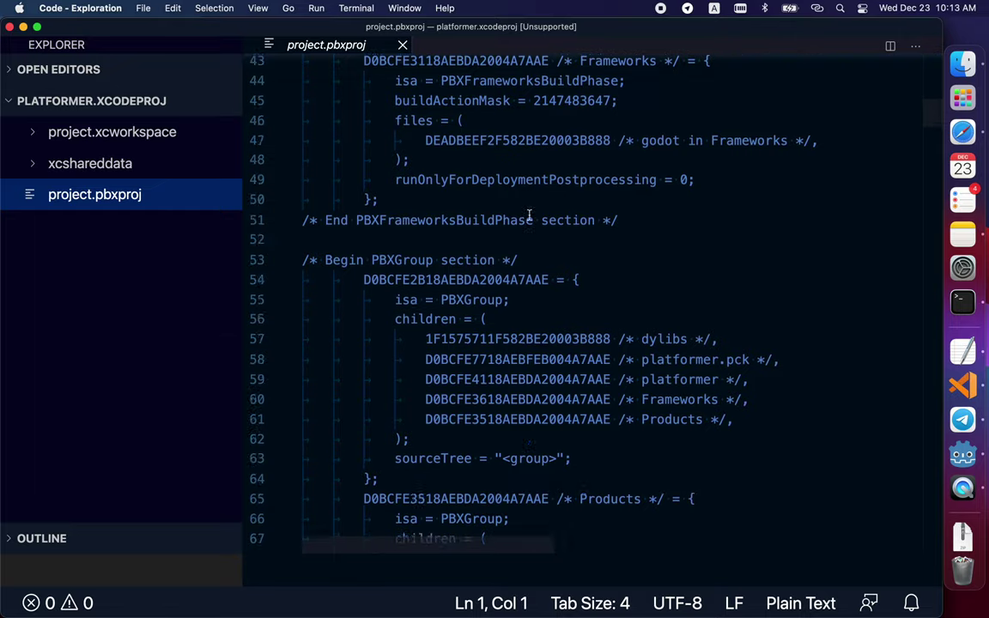
pyautogui.scroll(-17, 529, 215)
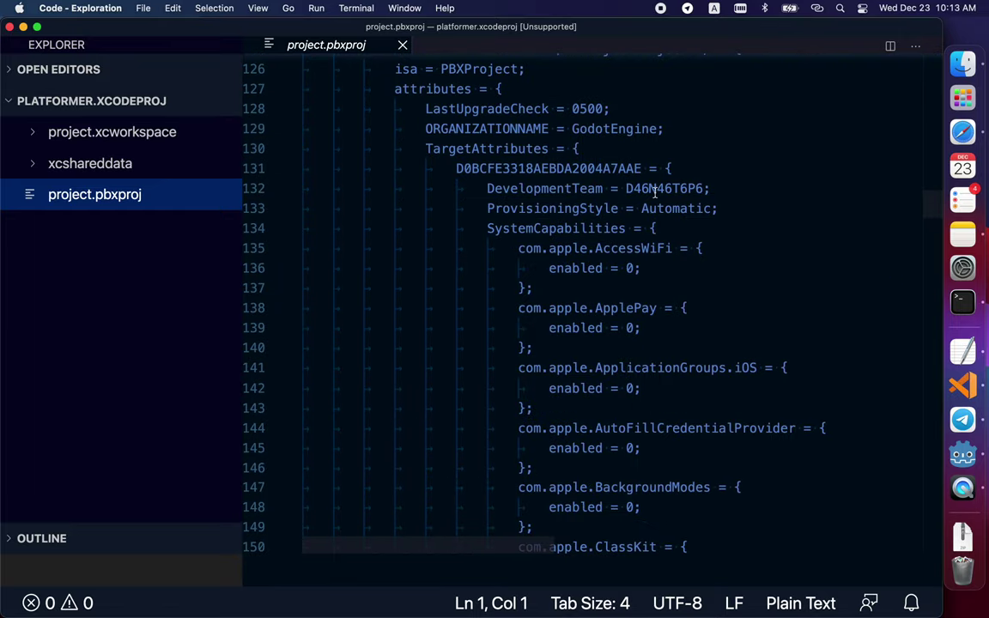
# - Find DevelopmentTeam and replace its team ID value with an e-mail address
pyautogui.doubleClick(657, 190)
pyautogui.doubleClick(579, 191)
pyautogui.press('super+f')
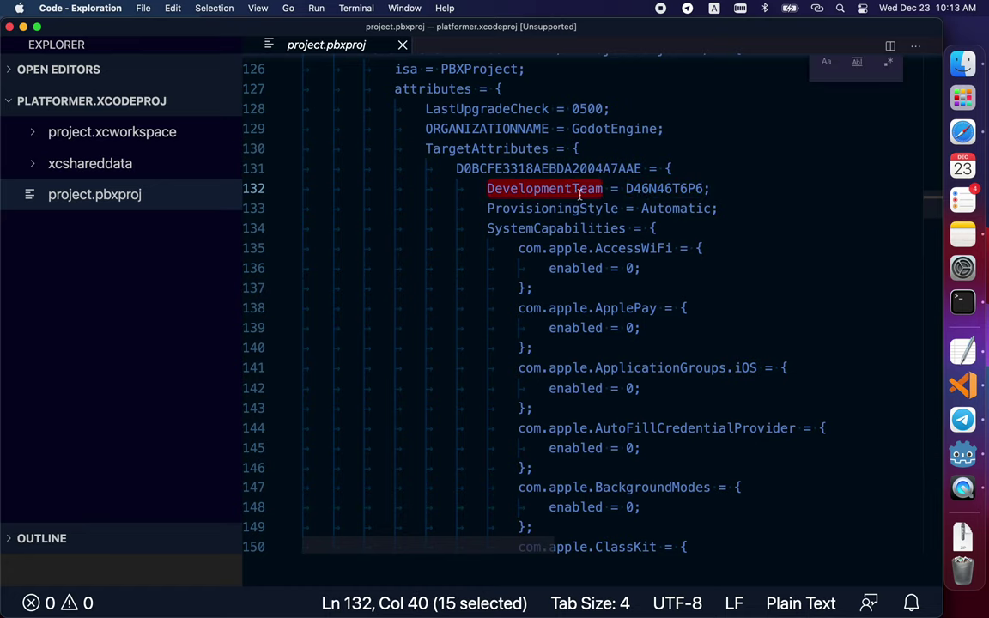
pyautogui.press('Escape')
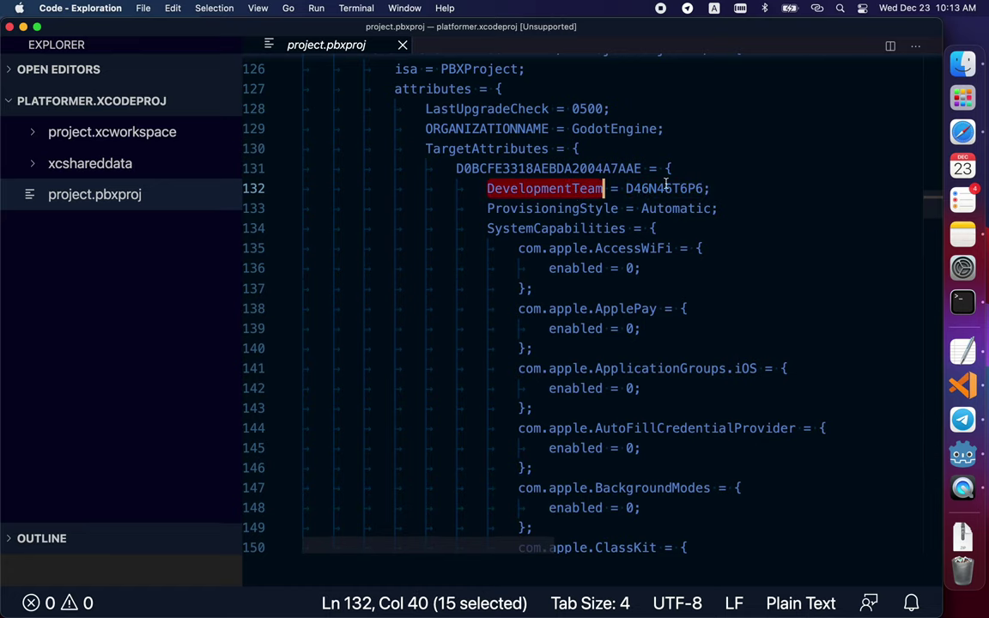
pyautogui.doubleClick(666, 188)
pyautogui.press('super+c')
pyautogui.press('BackSpace')
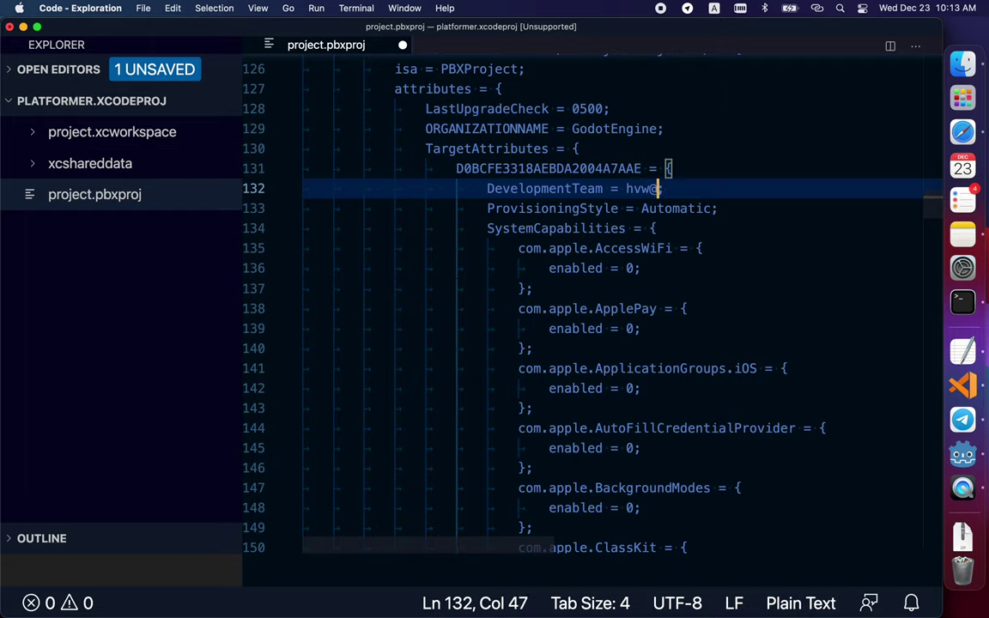
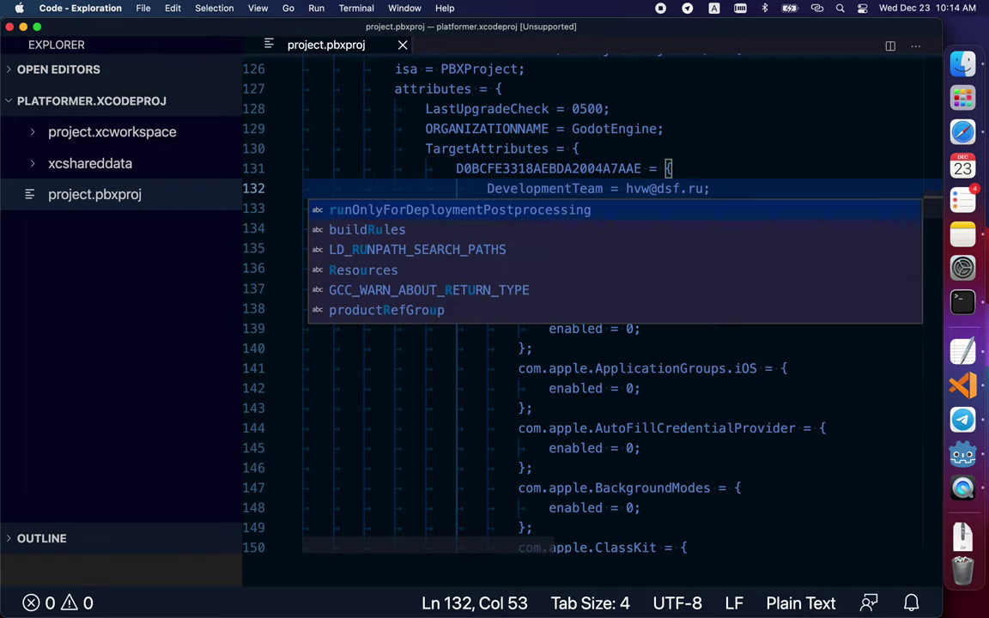
pyautogui.press('super+Tab')
pyautogui.press('super+Tab')
pyautogui.press('super+Tab')
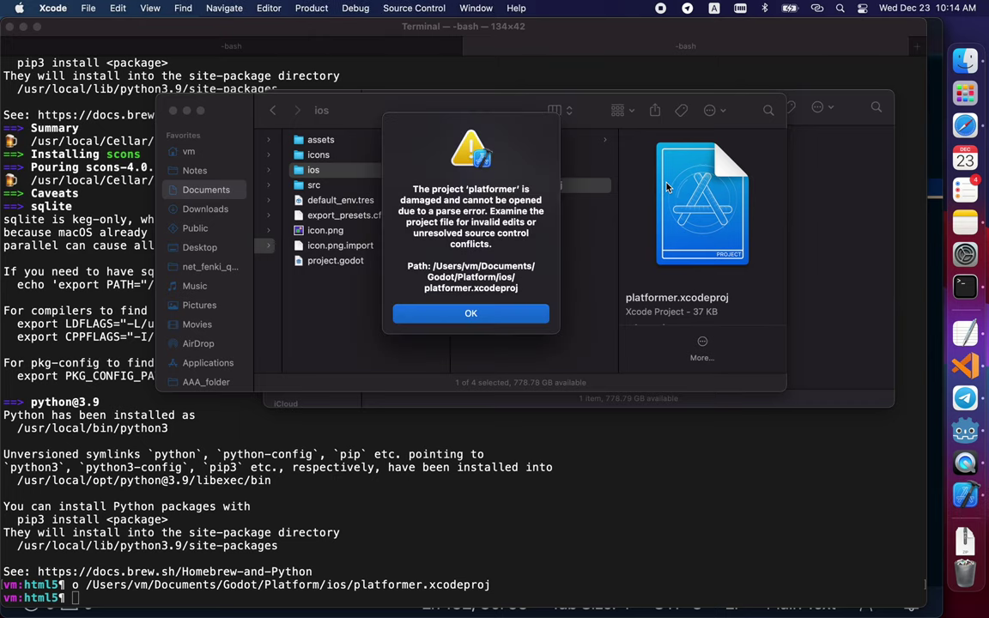
# - Dismiss Xcode's alert that platformer.xcodeproj is damaged by a parse error
pyautogui.click(474, 316)
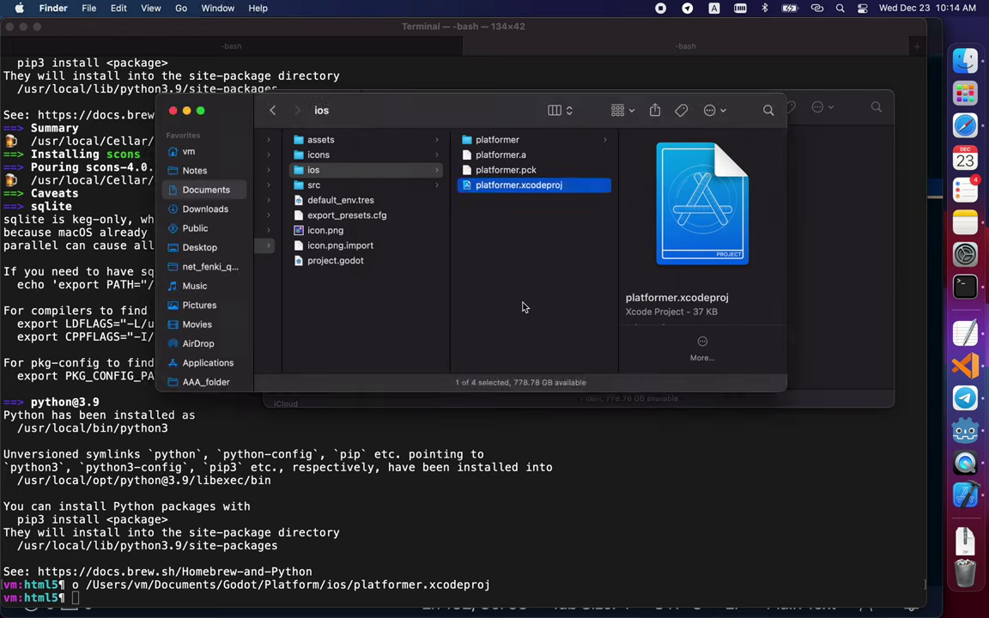
# - Put the original team ID back as DevelopmentTeam in project.pbxproj and save the file
pyautogui.press('super+Tab')
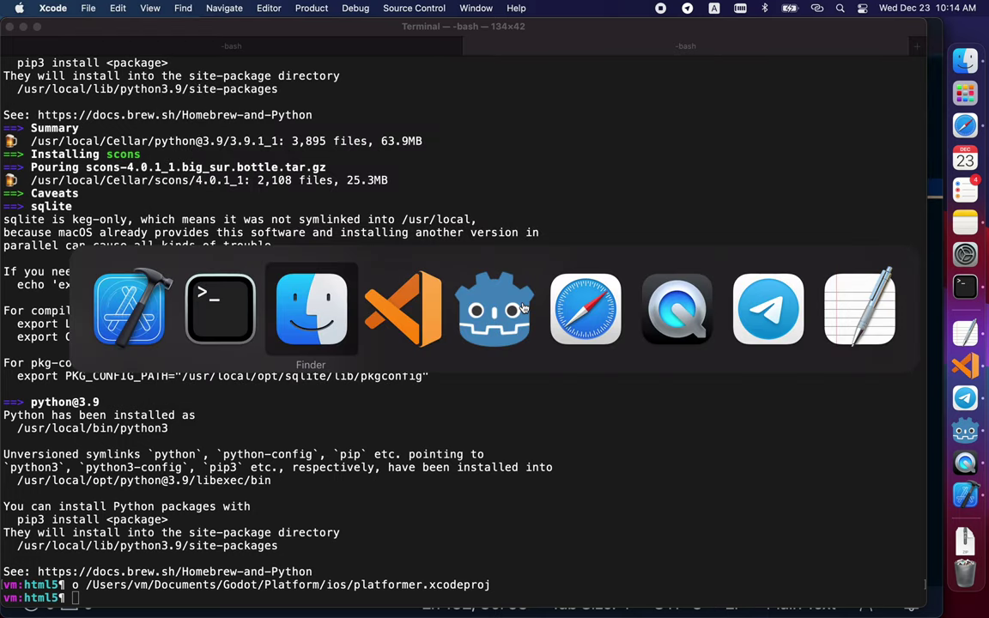
pyautogui.press('BackSpace')
pyautogui.press('super+v')
pyautogui.press('super+s')
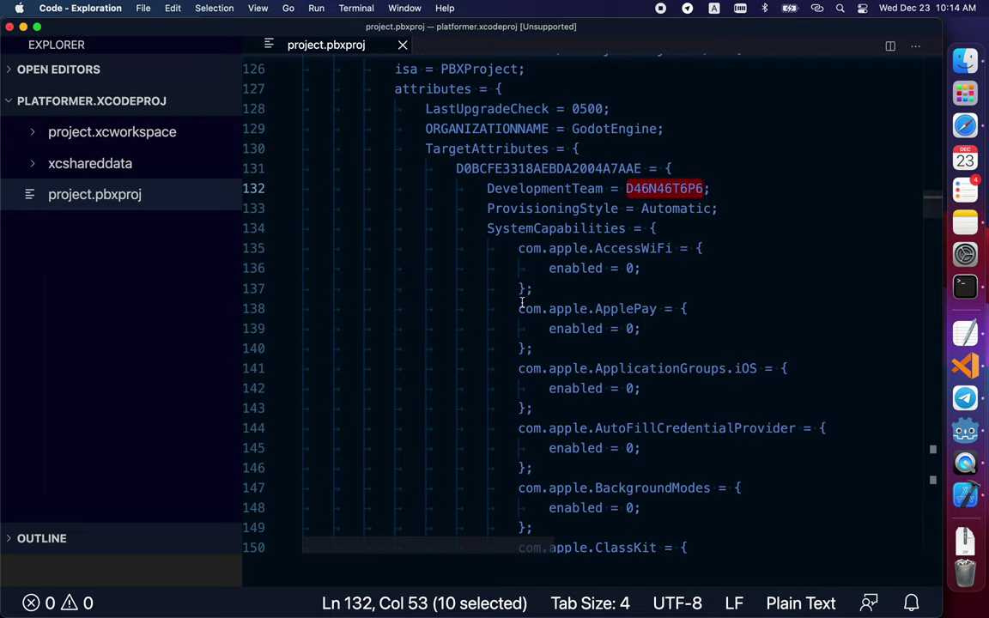